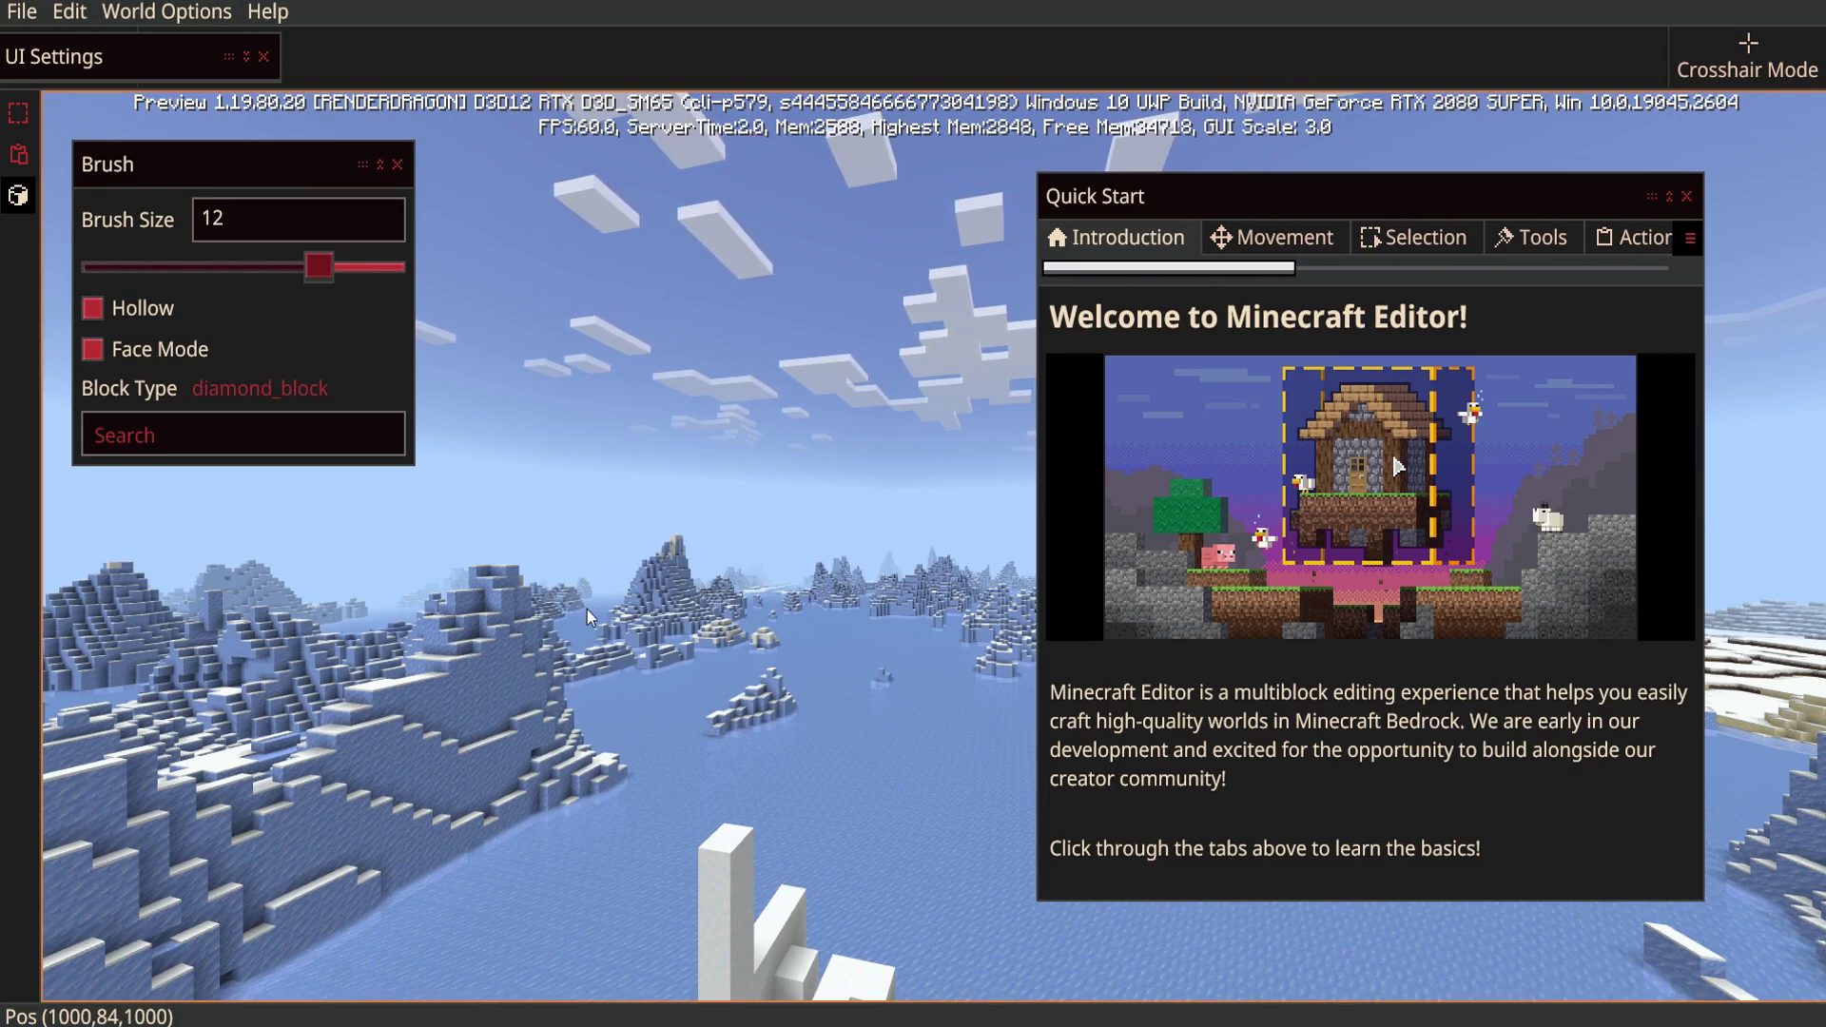
Paint a size-12 diamond_block brush stroke across the snowy, icy terrain
mouse_move(586, 609)
left_mouse_down()
mouse_move(848, 631)
mouse_move(687, 883)
mouse_move(905, 671)
mouse_move(410, 738)
mouse_move(851, 713)
mouse_move(666, 684)
mouse_move(475, 585)
left_mouse_up()
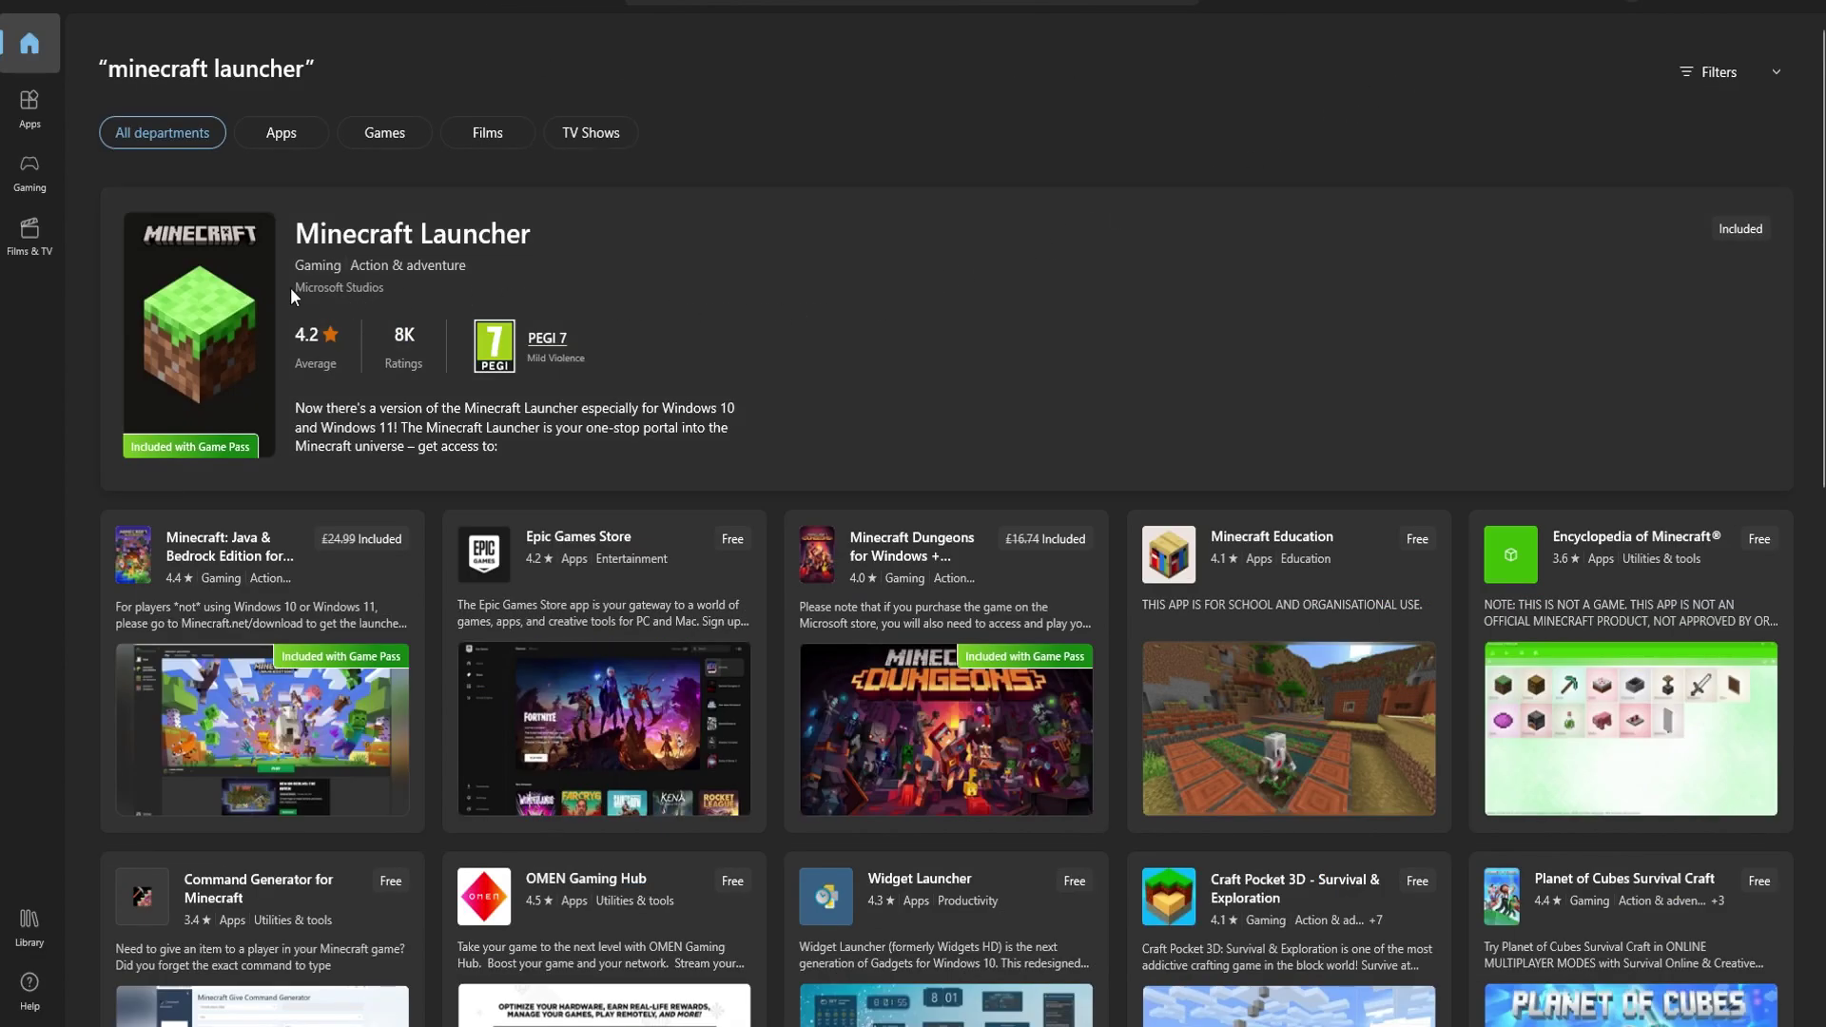
View the featured Minecraft Launcher product page, then go to the Store Library
left_click(465, 264)
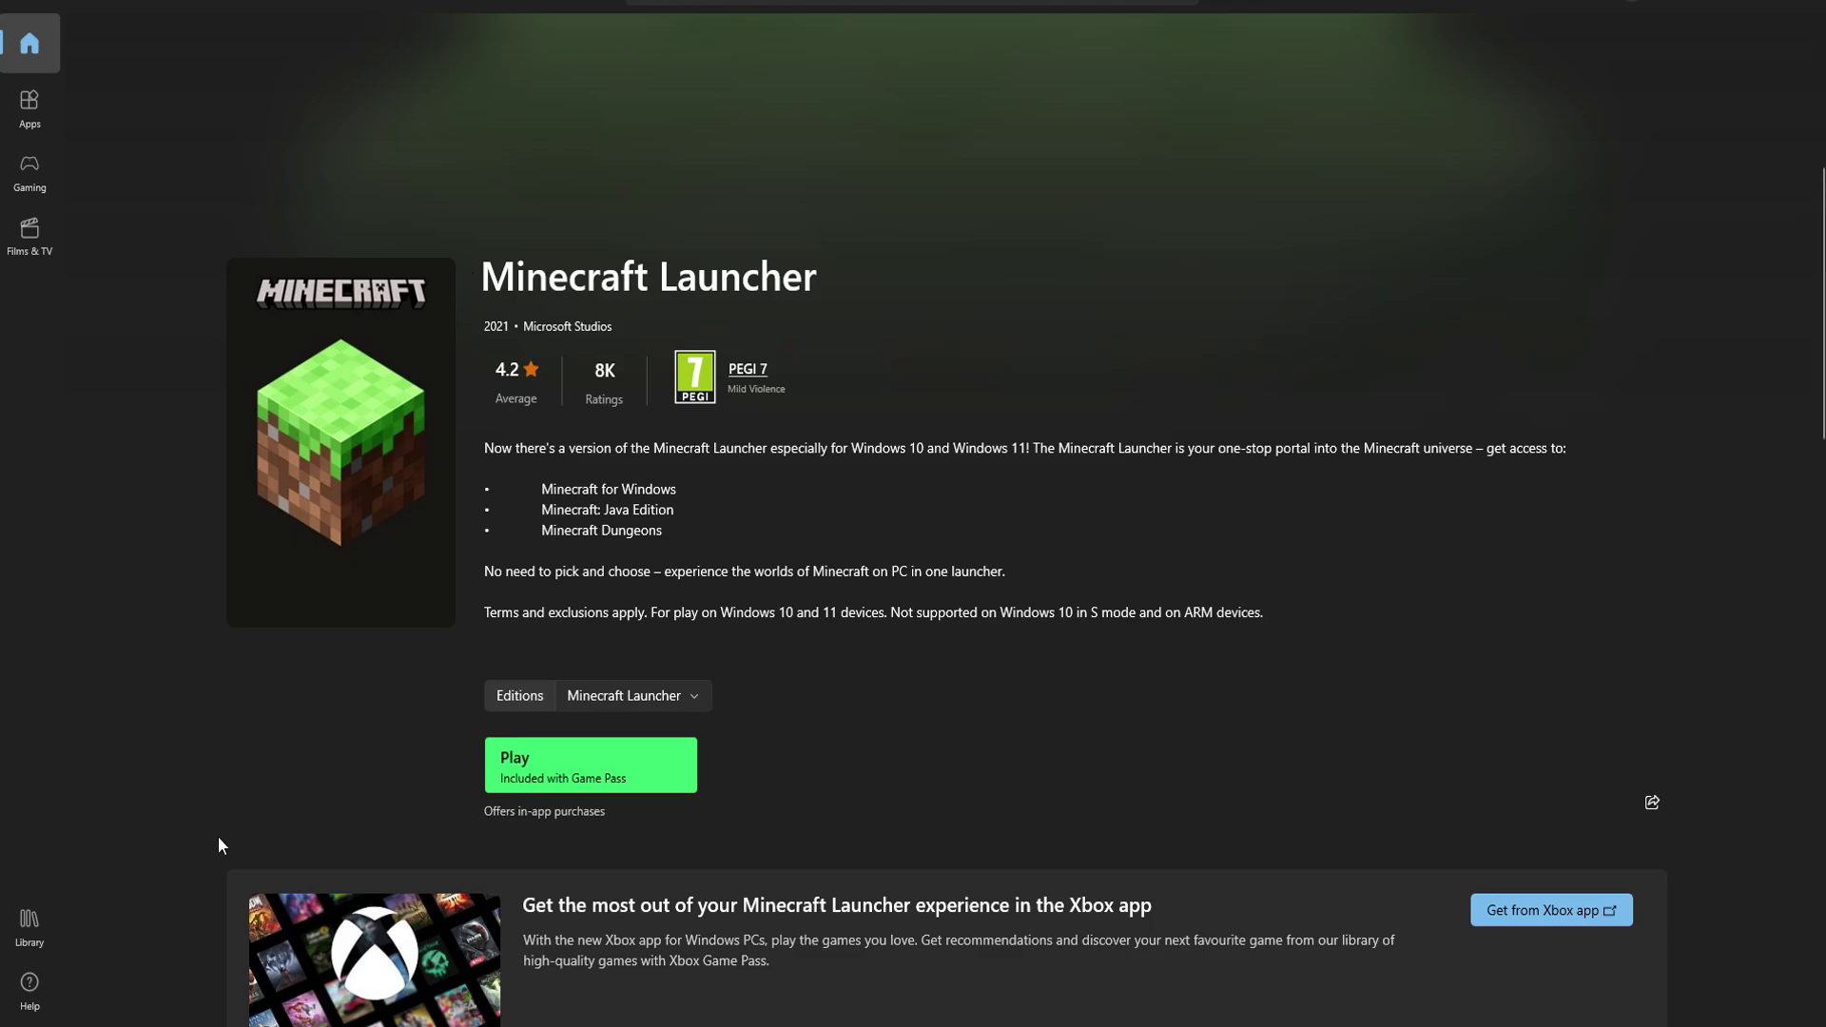
left_click(30, 927)
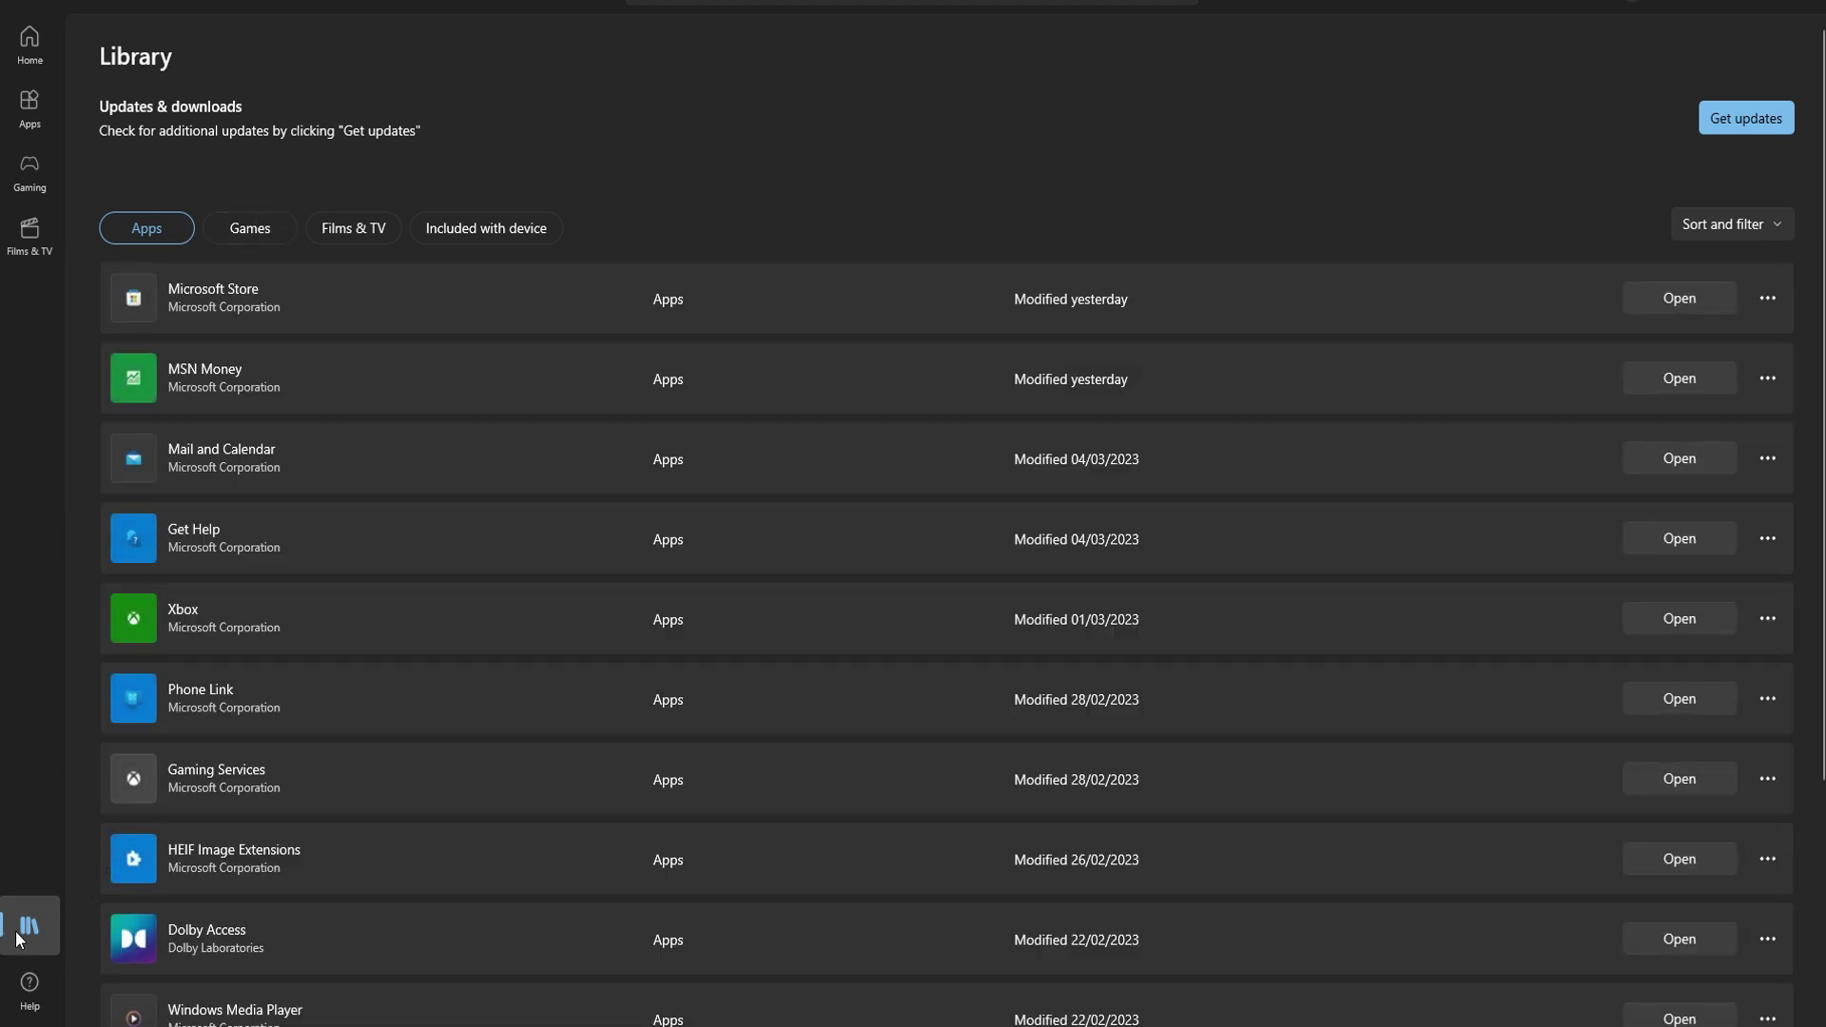
Filter the Library to Games and open the installed Minecraft entry
left_click(271, 227)
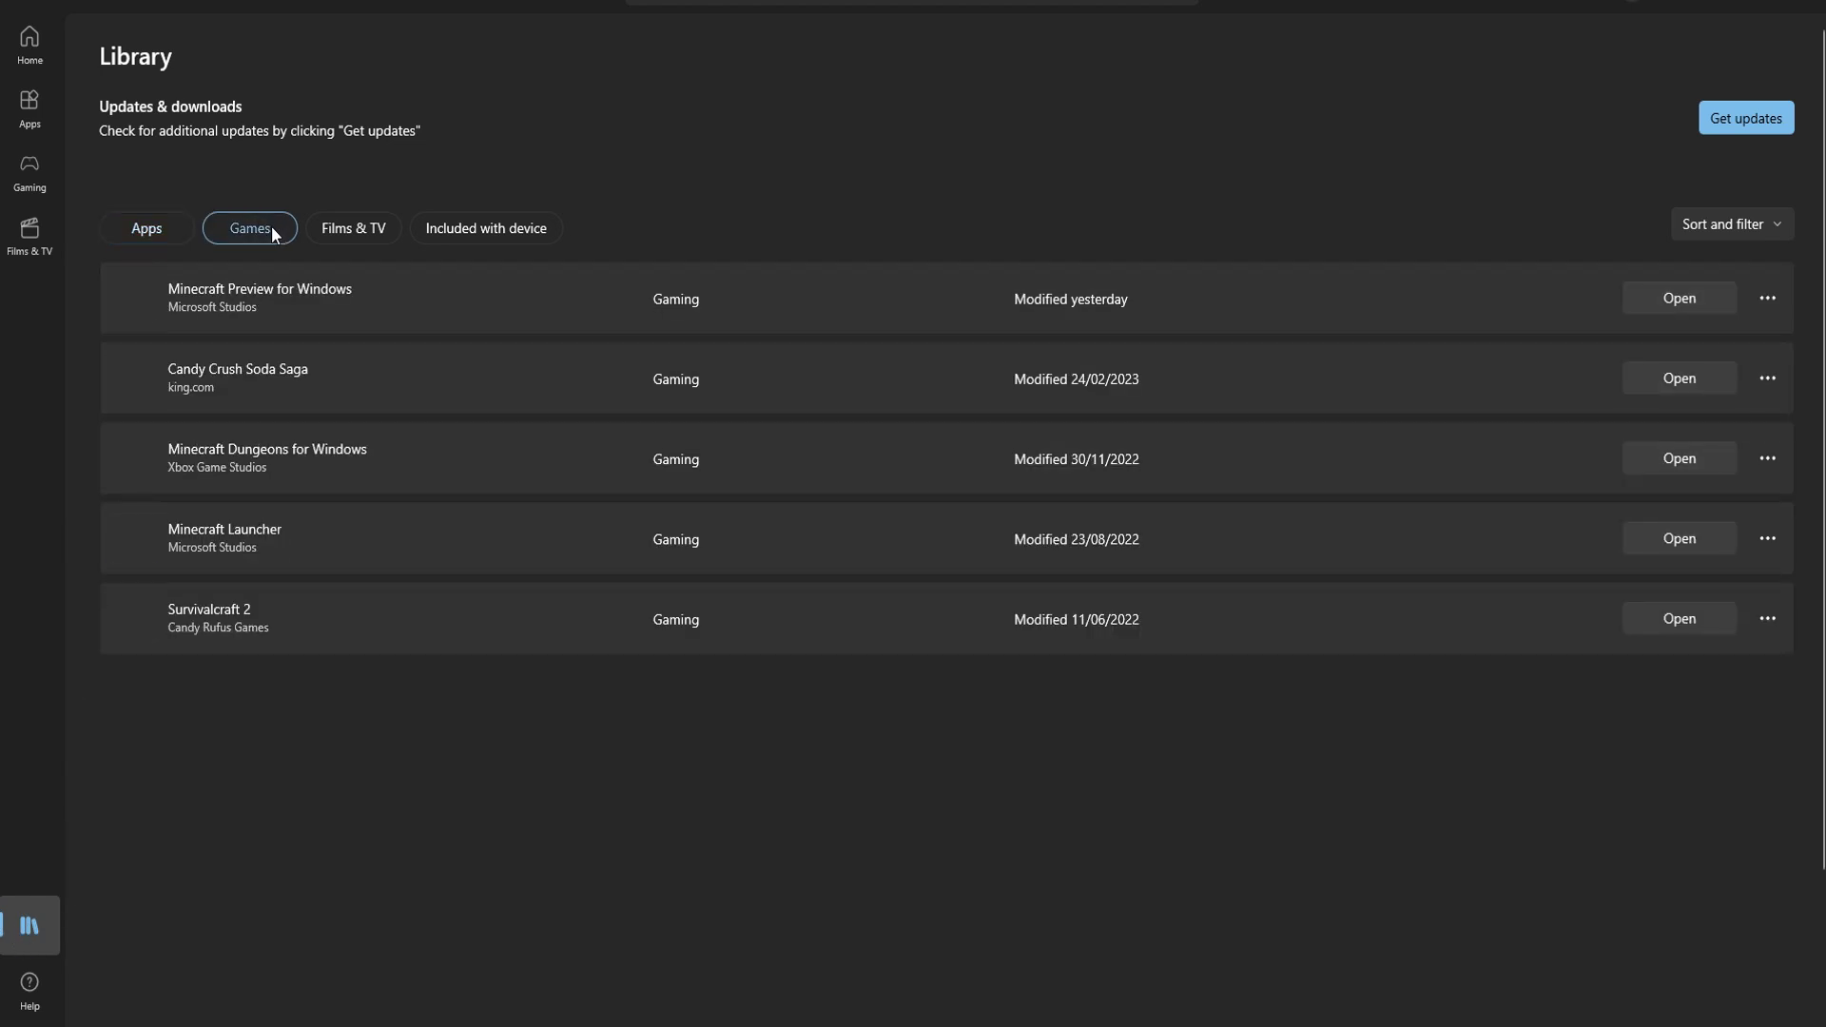
left_click(388, 306)
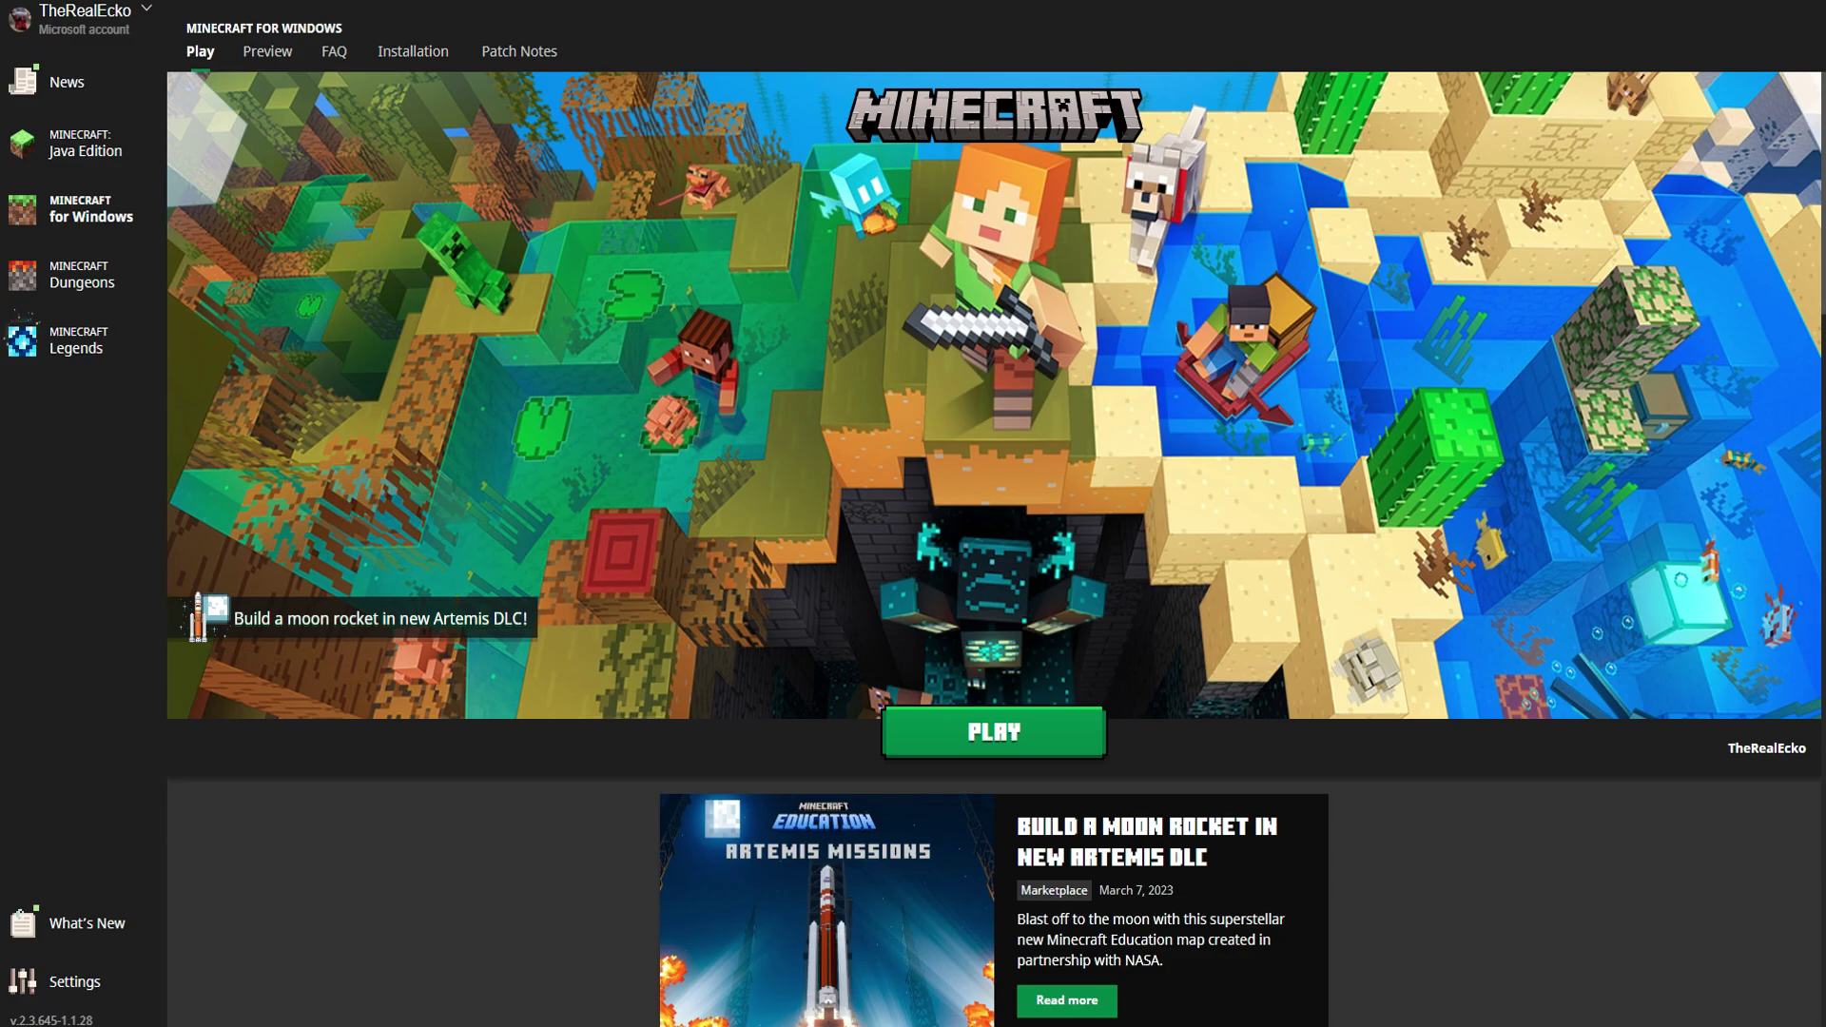
left_click(112, 147)
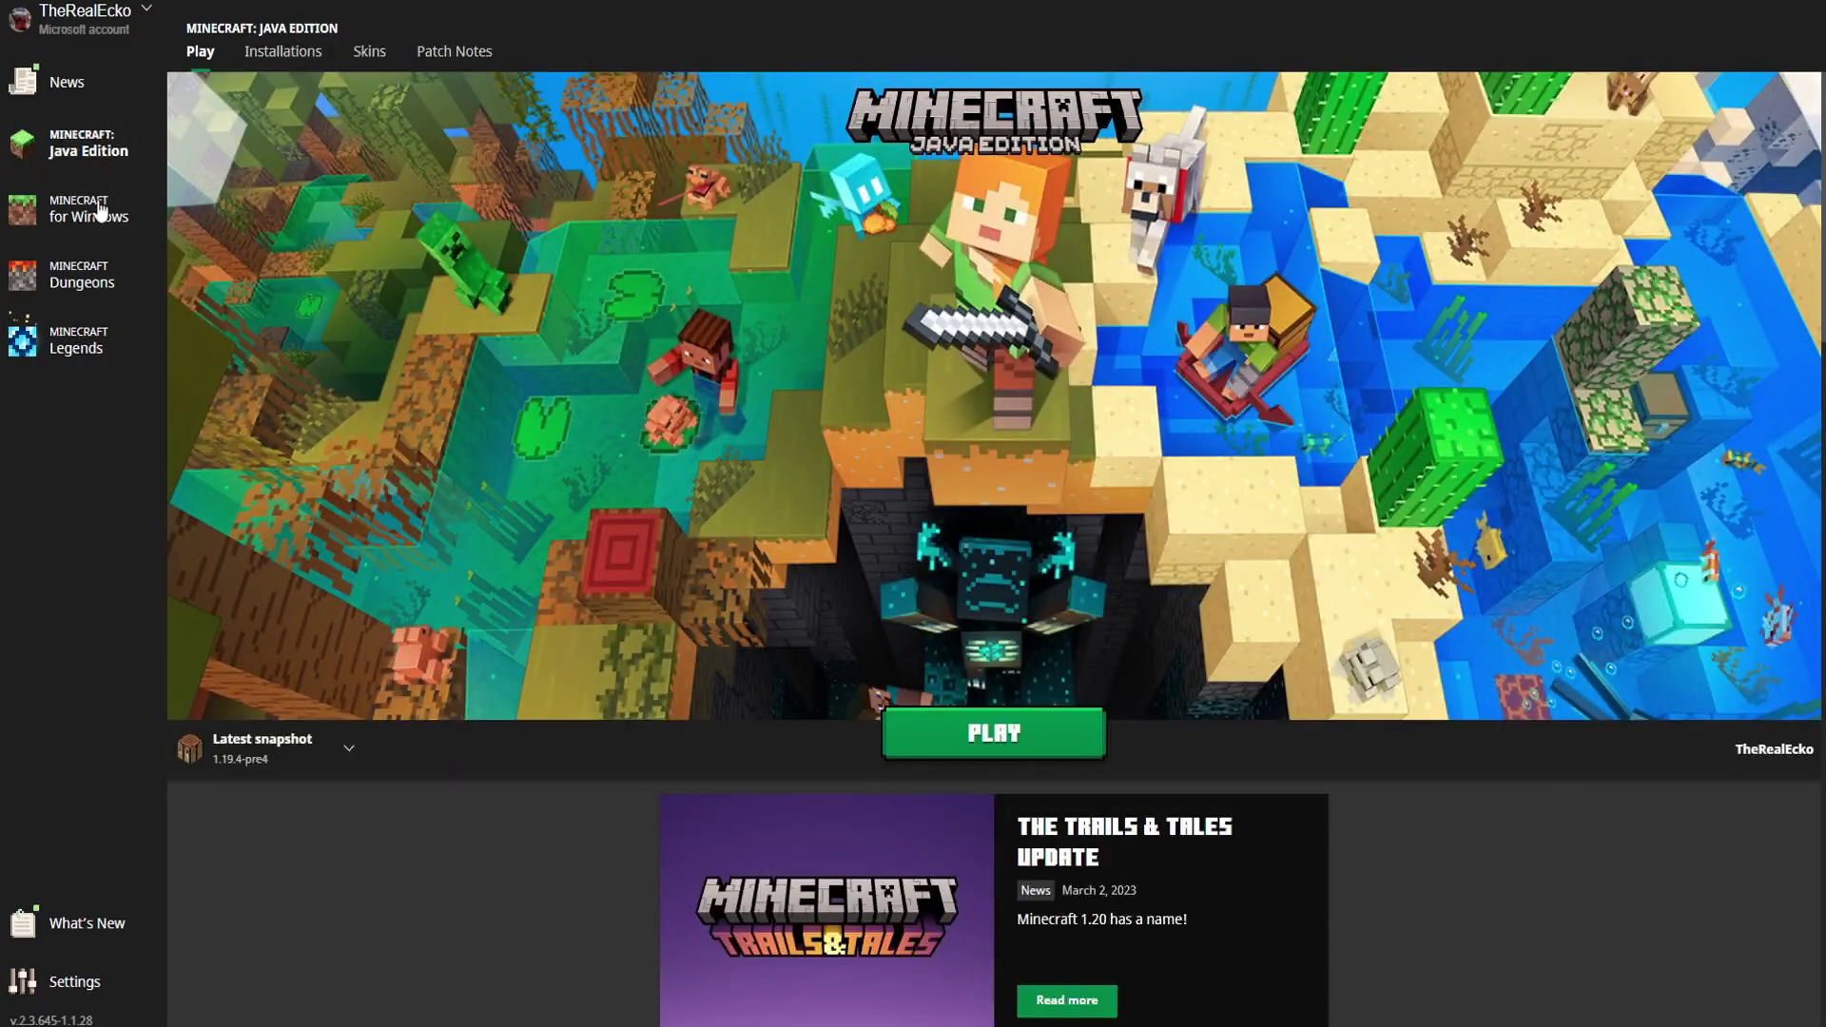
left_click(102, 211)
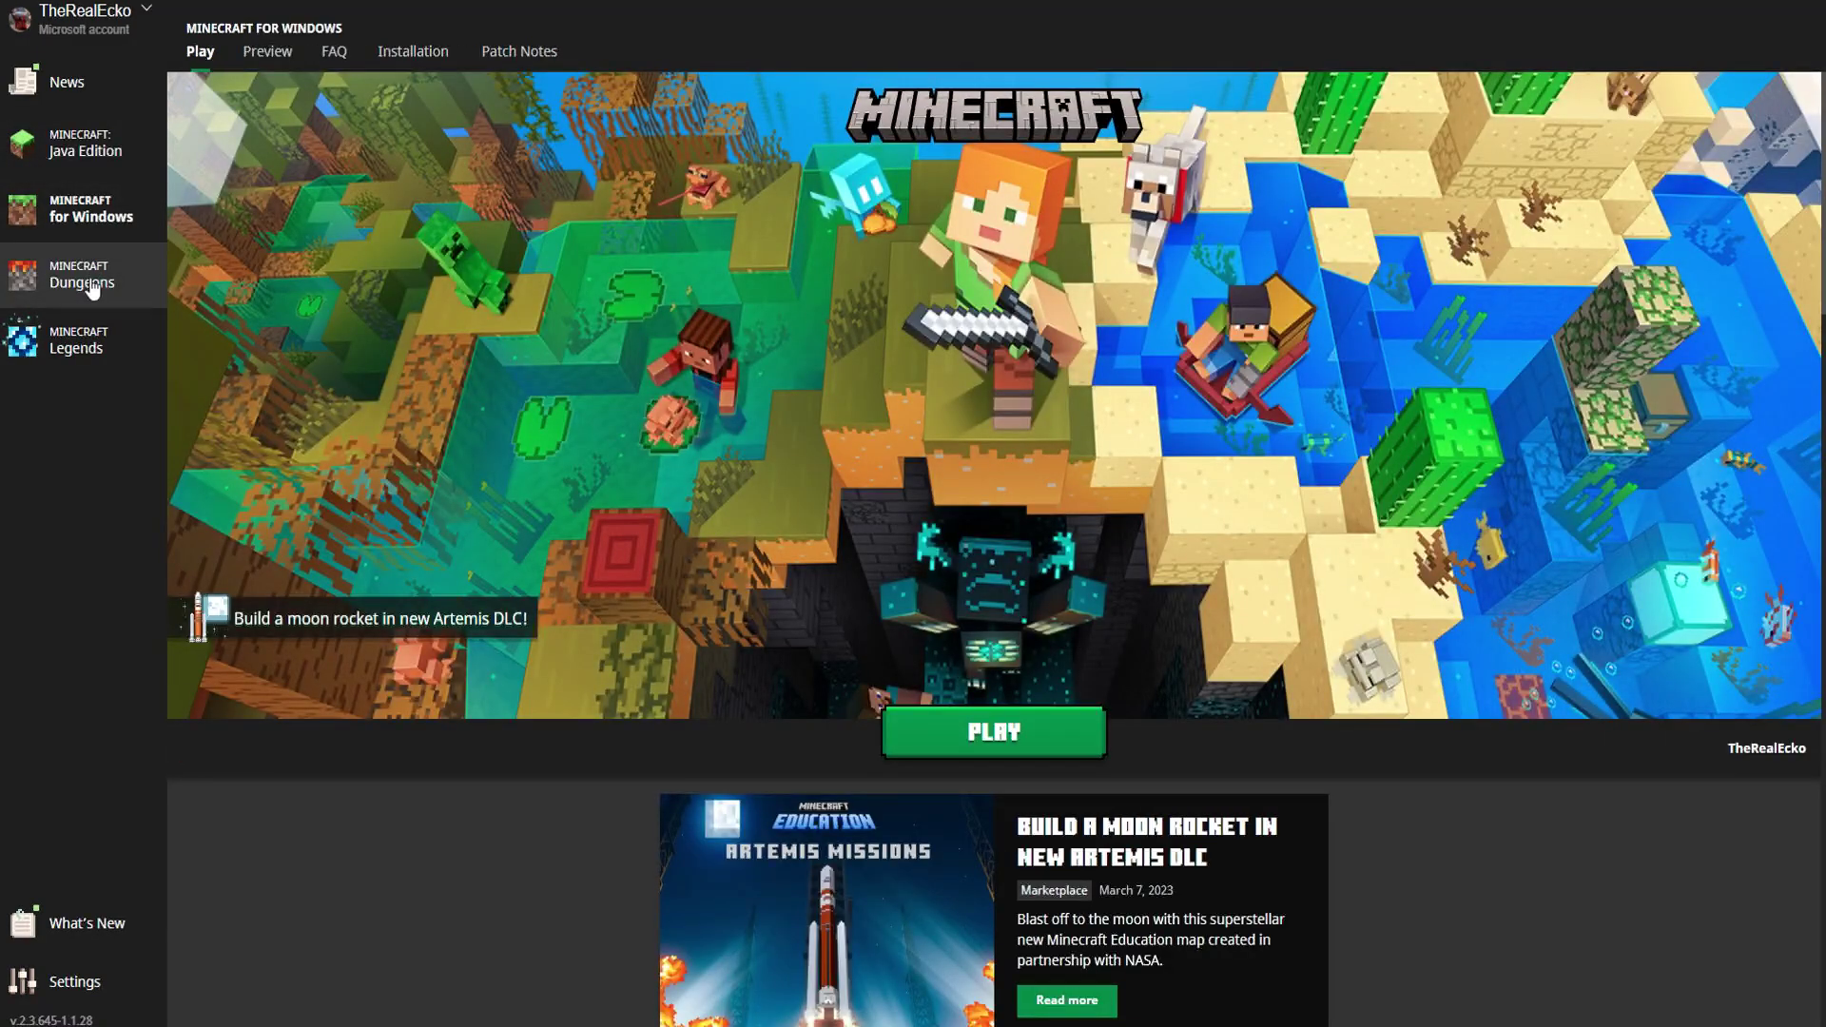
left_click(91, 285)
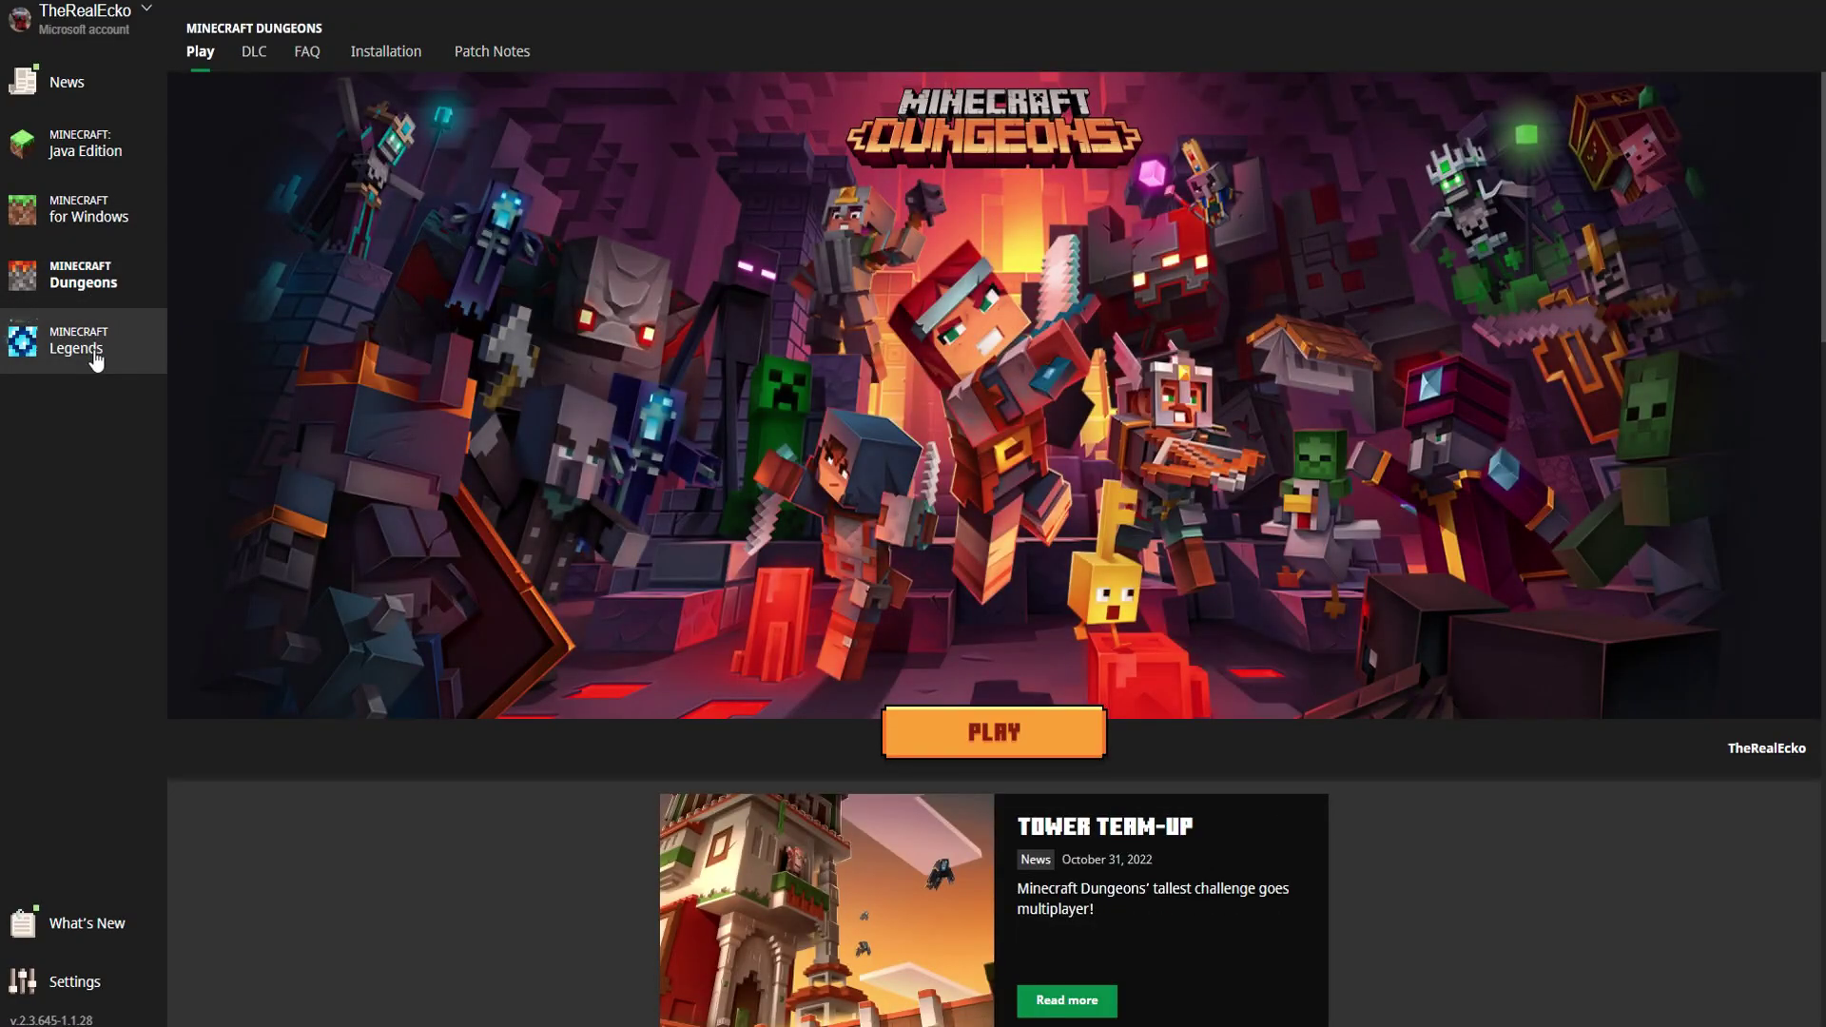
left_click(95, 354)
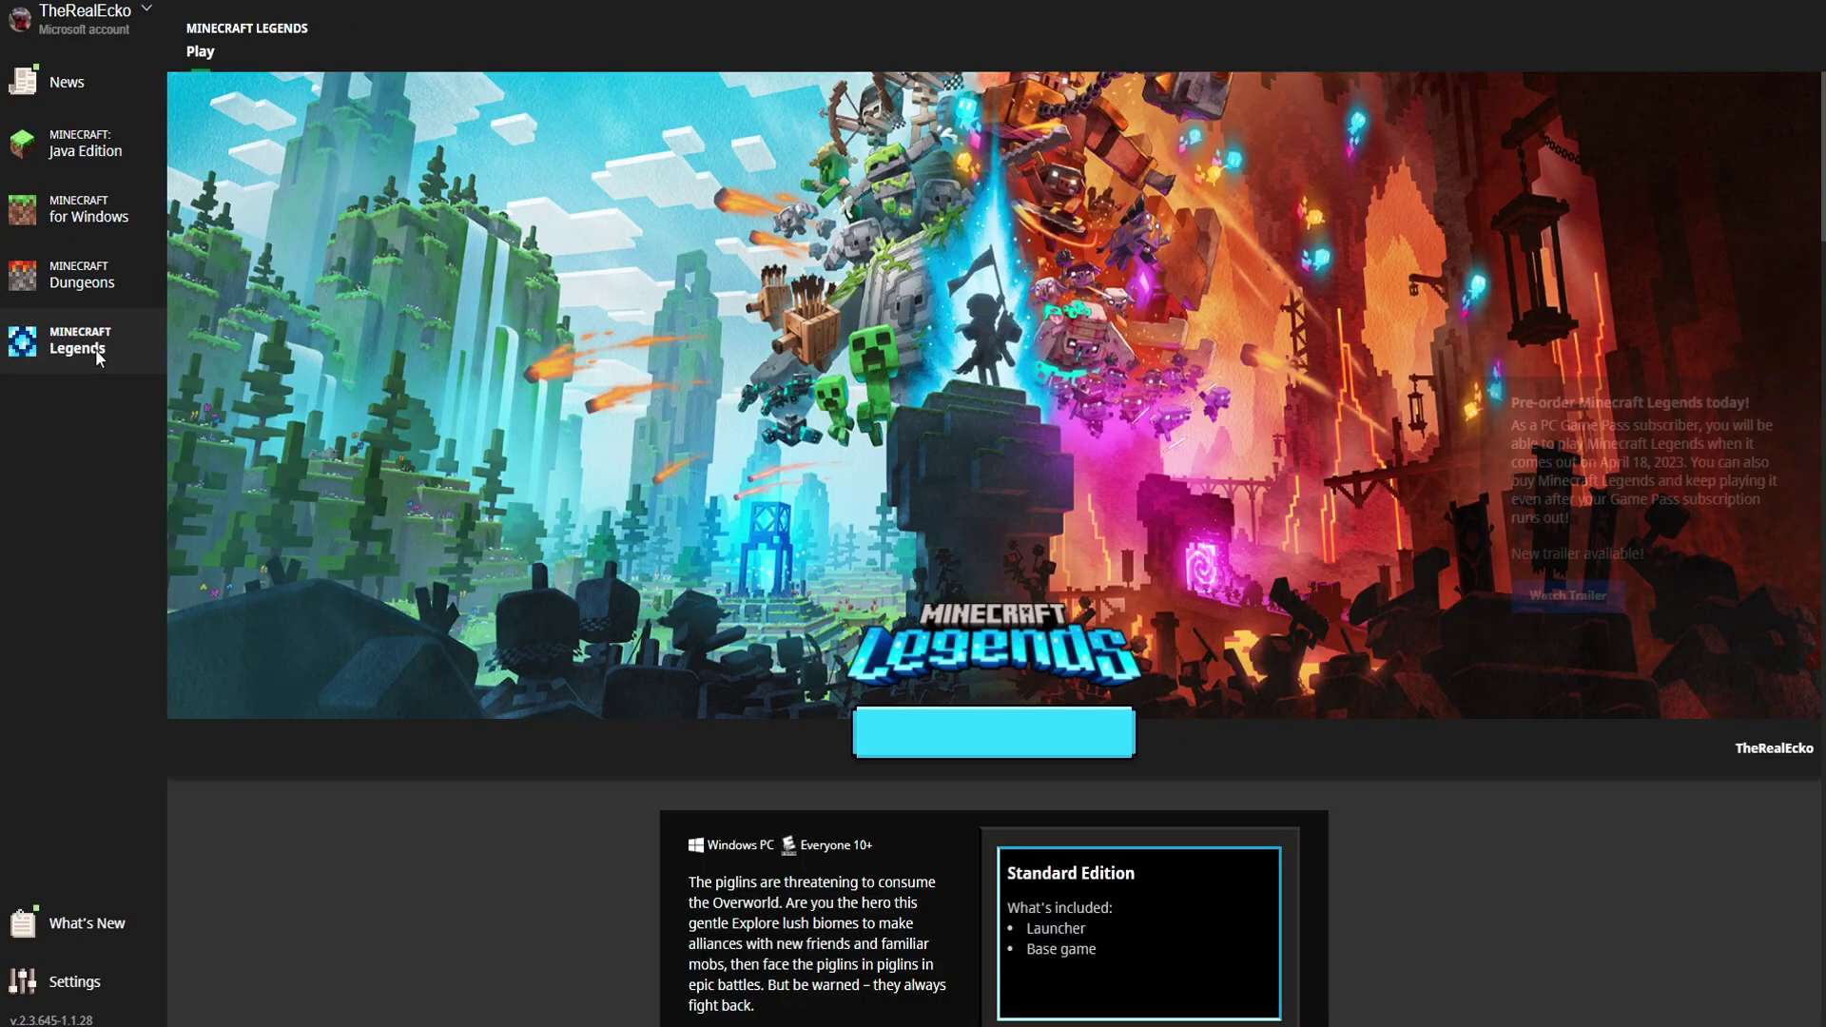
left_click(95, 213)
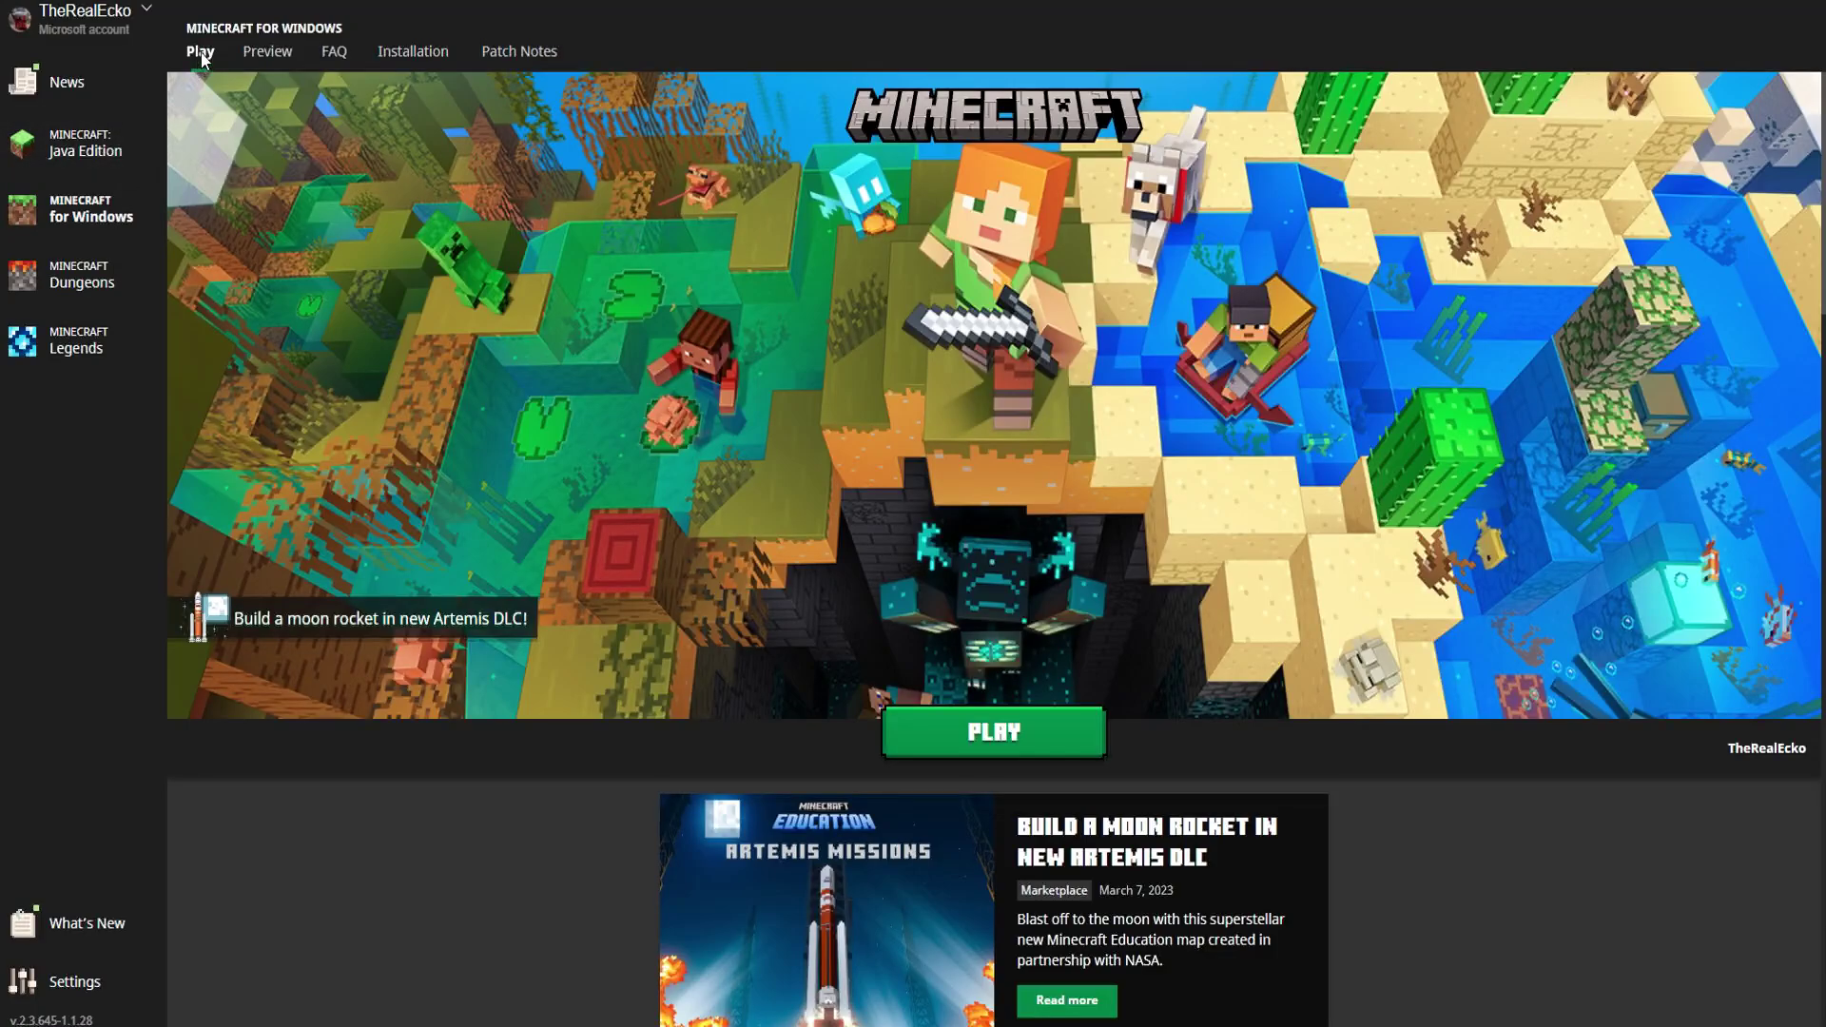
Select the Bedrock Preview version and PLAY to launch Minecraft Preview
left_click(273, 57)
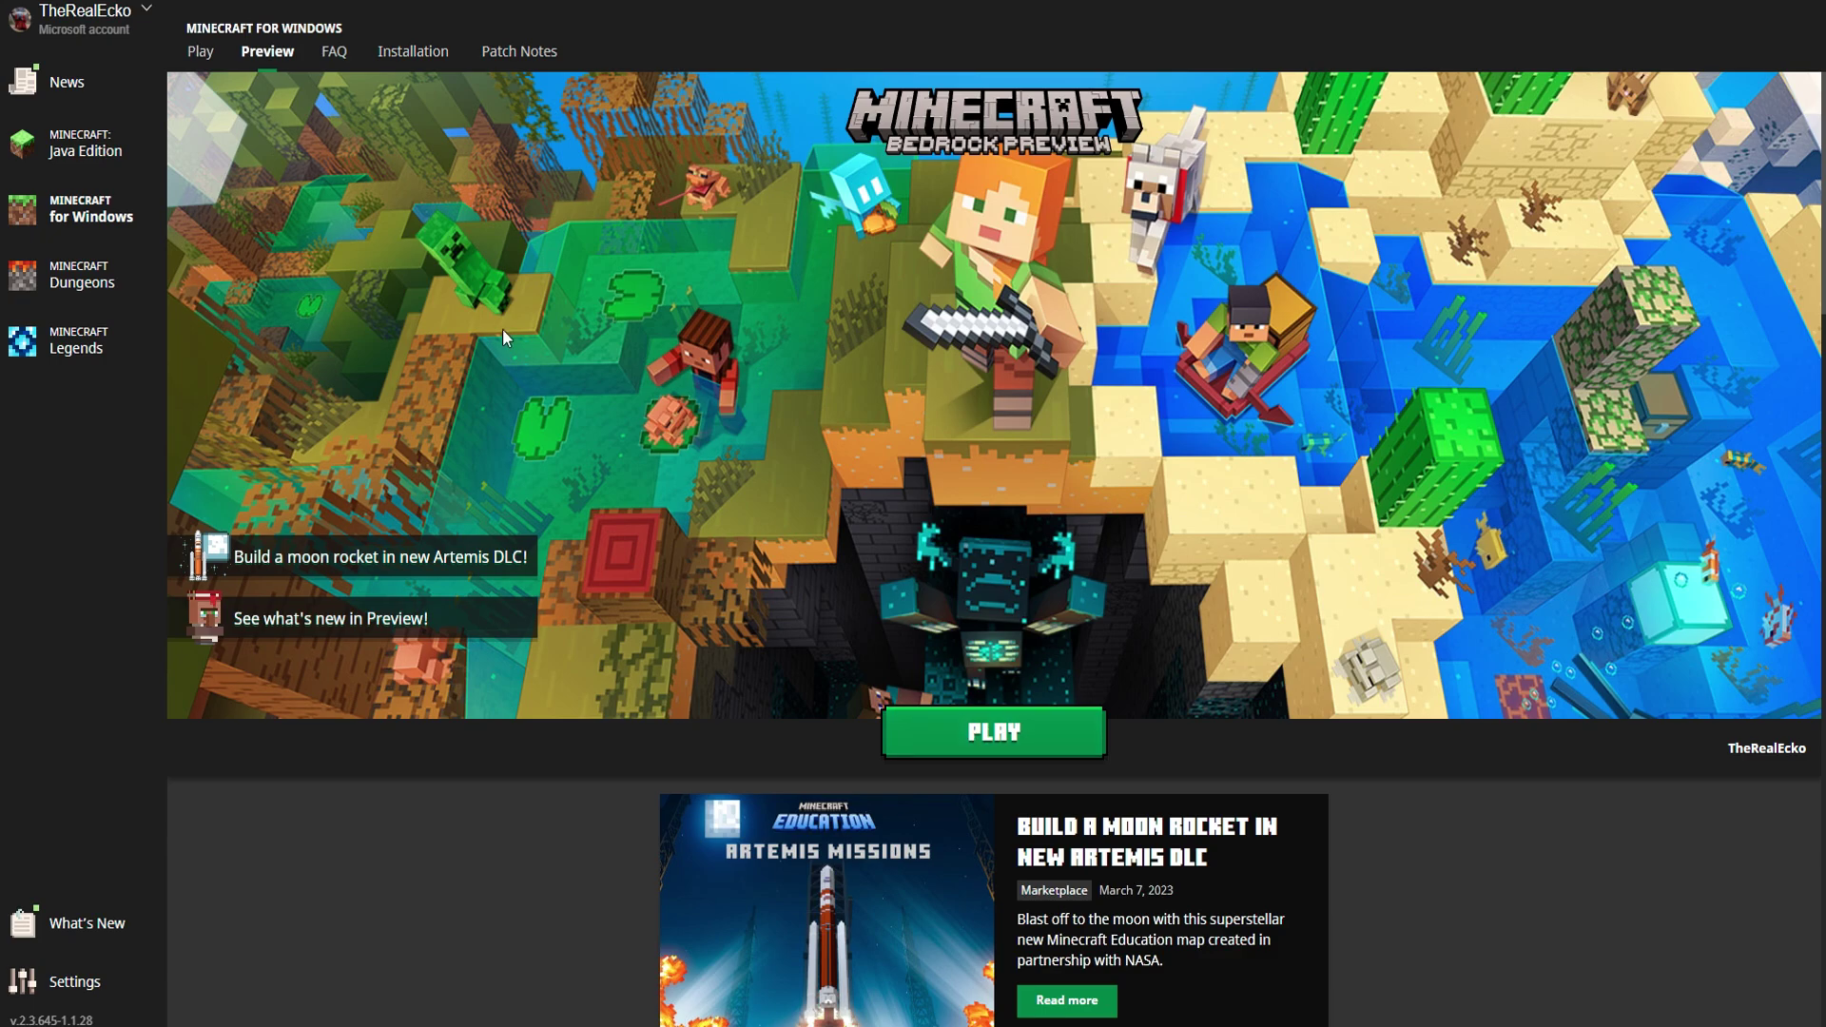
left_click(197, 57)
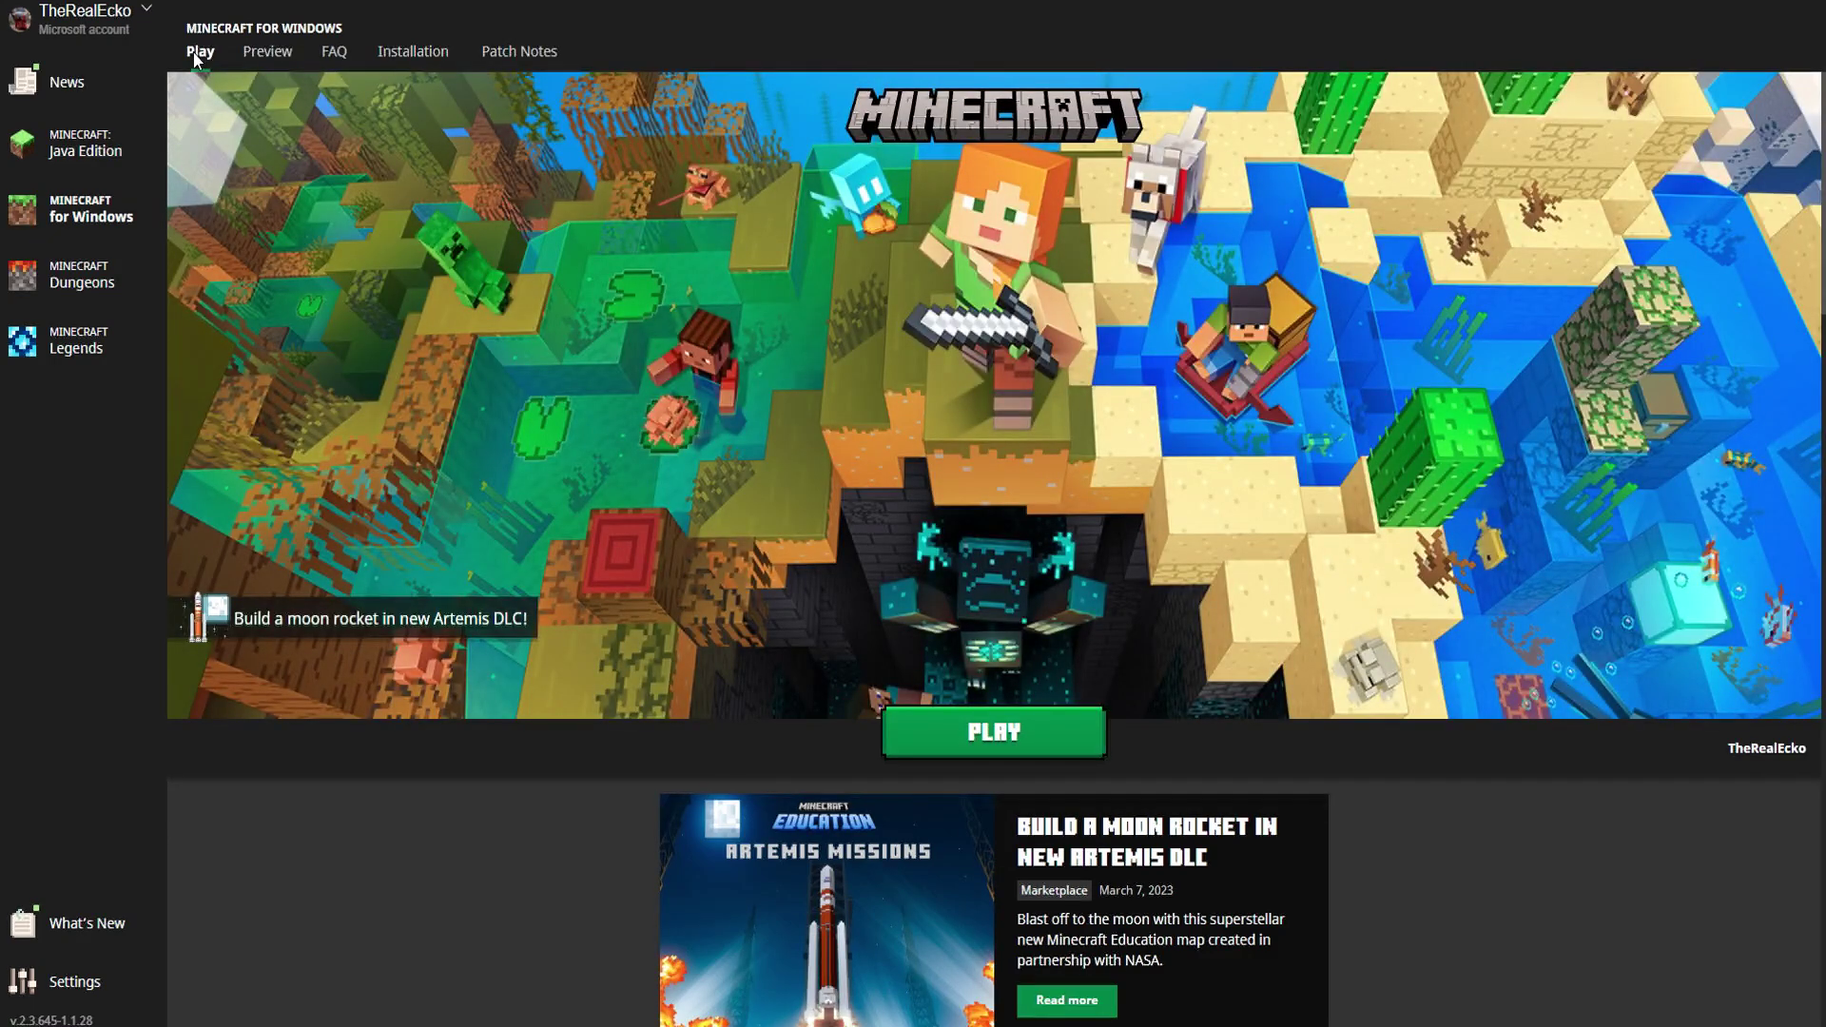
left_click(274, 57)
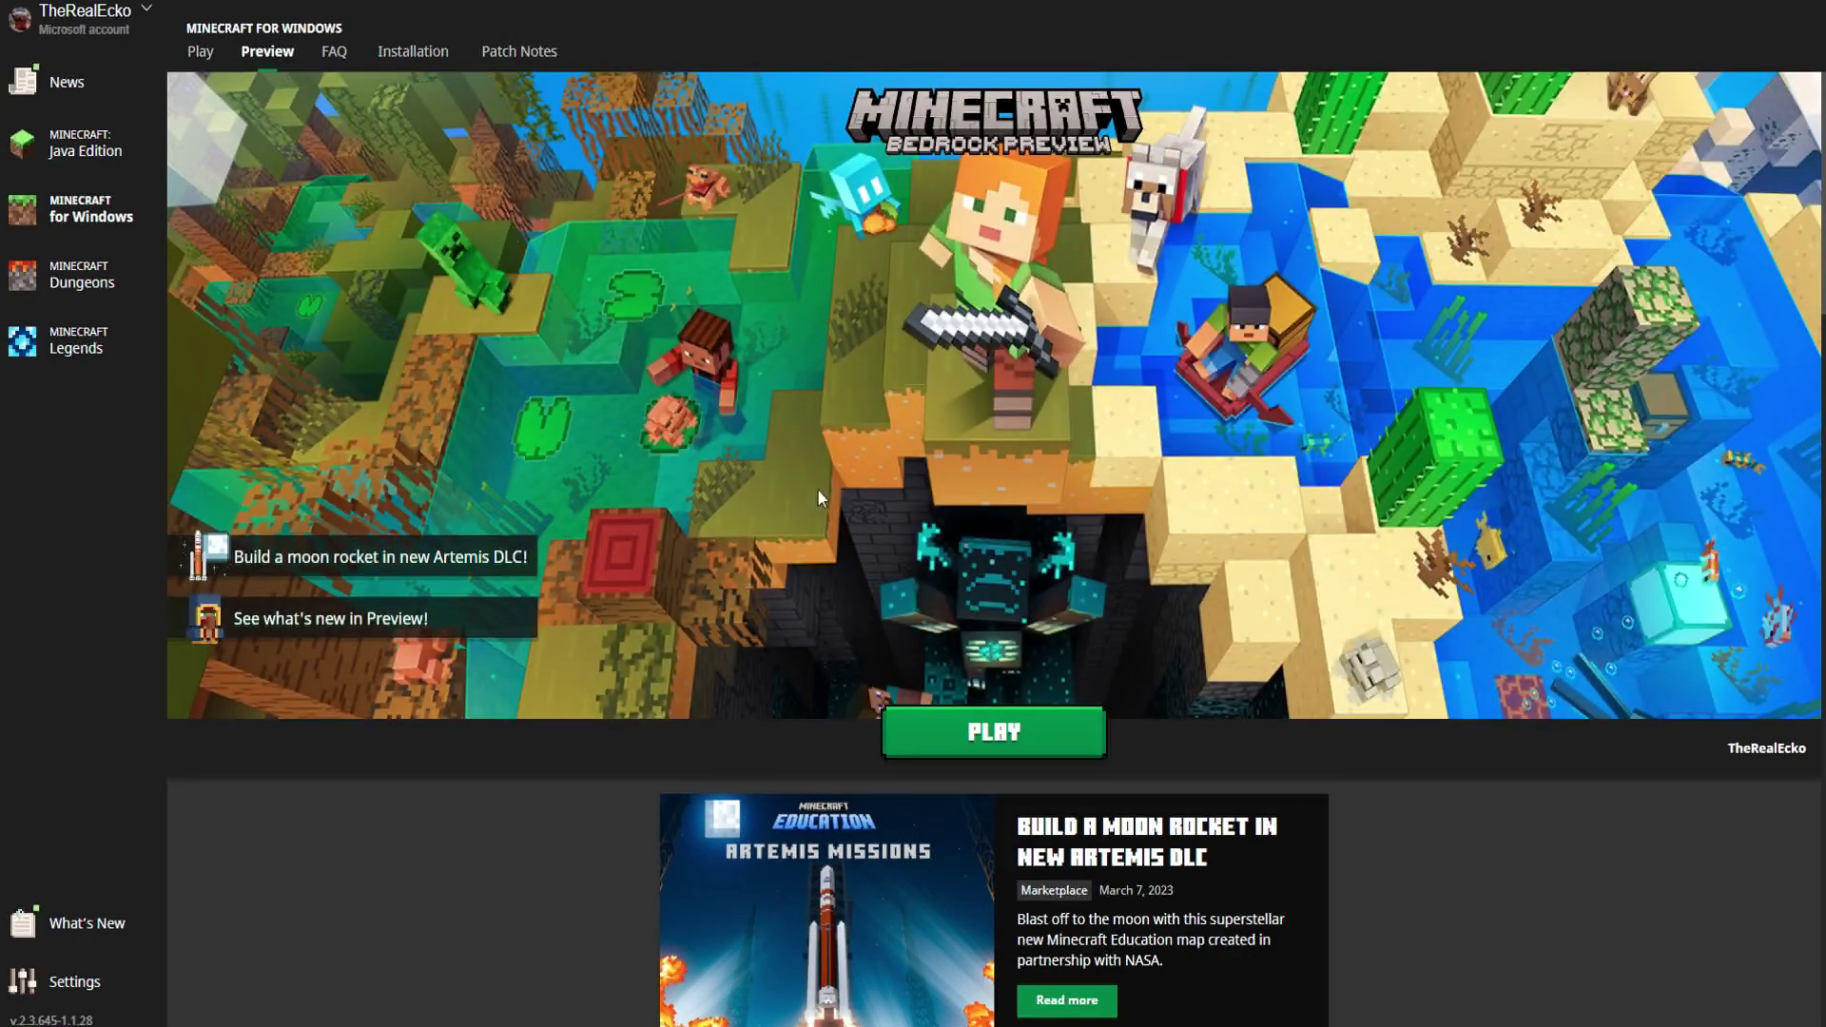
left_click(994, 732)
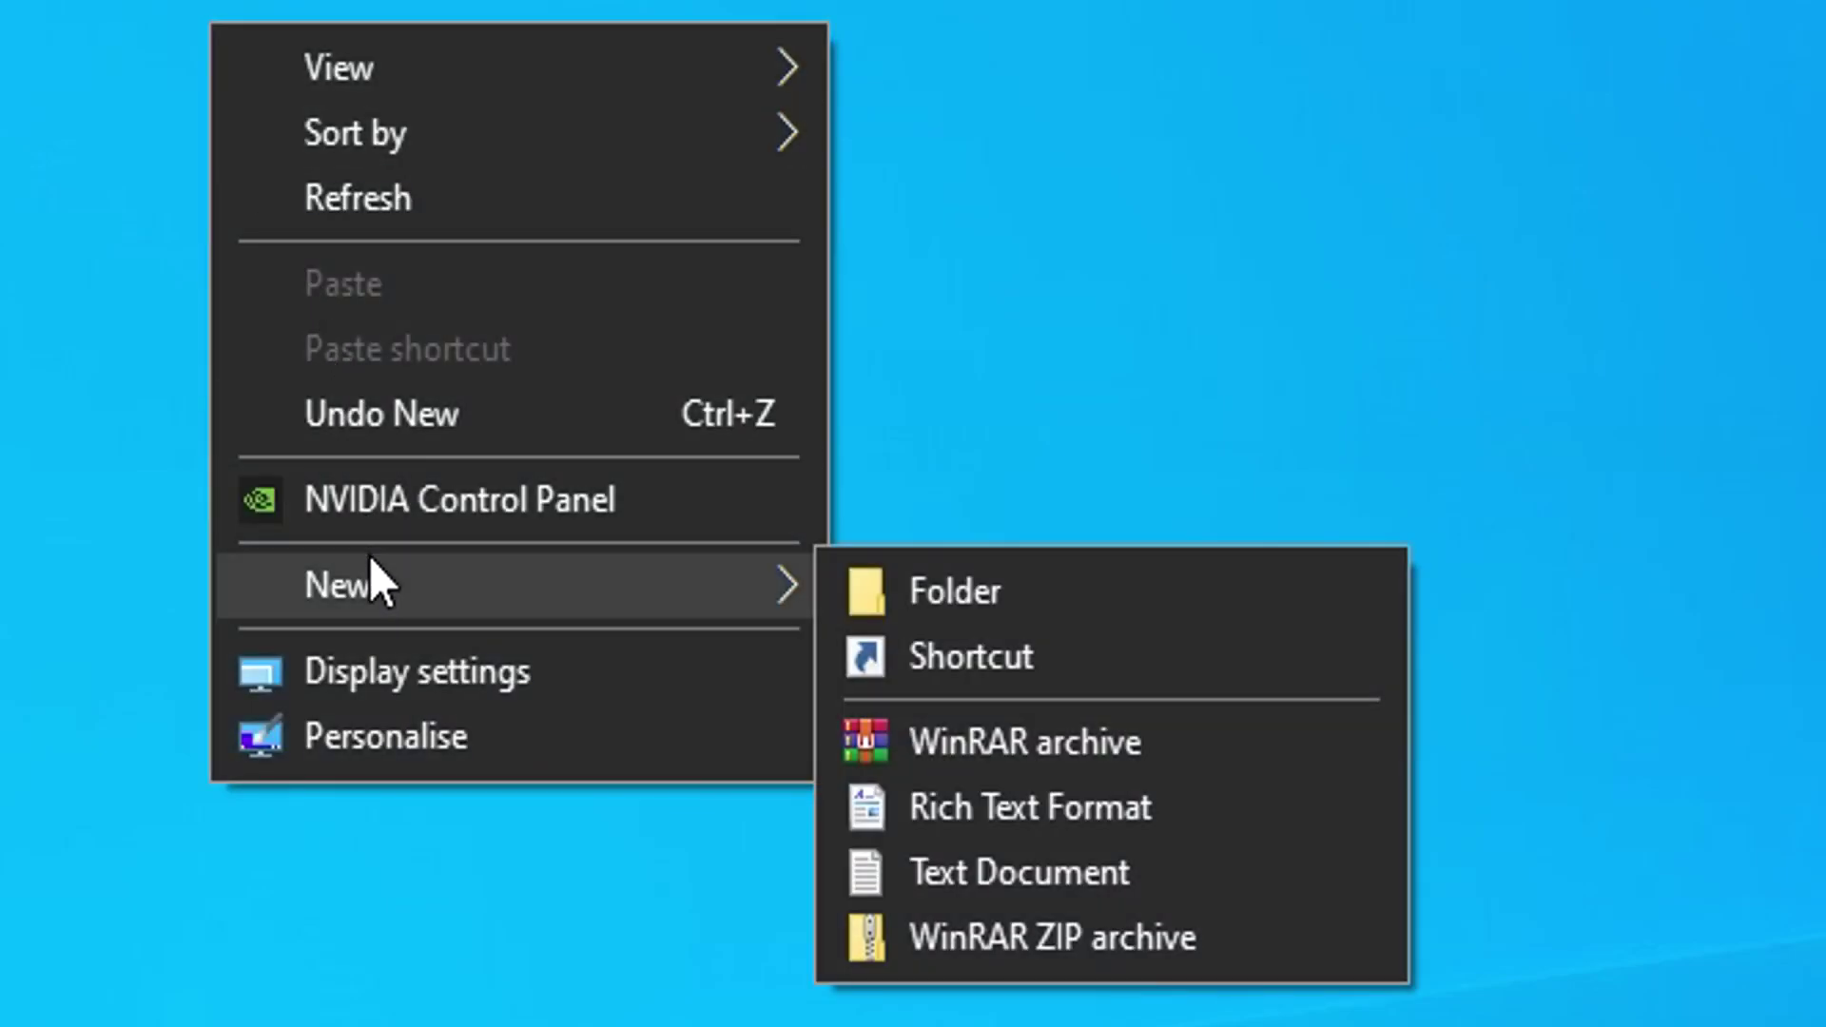
Create a desktop shortcut to minecraft:?Editor=true named 'Minecraft Editor Mode'
left_click(990, 652)
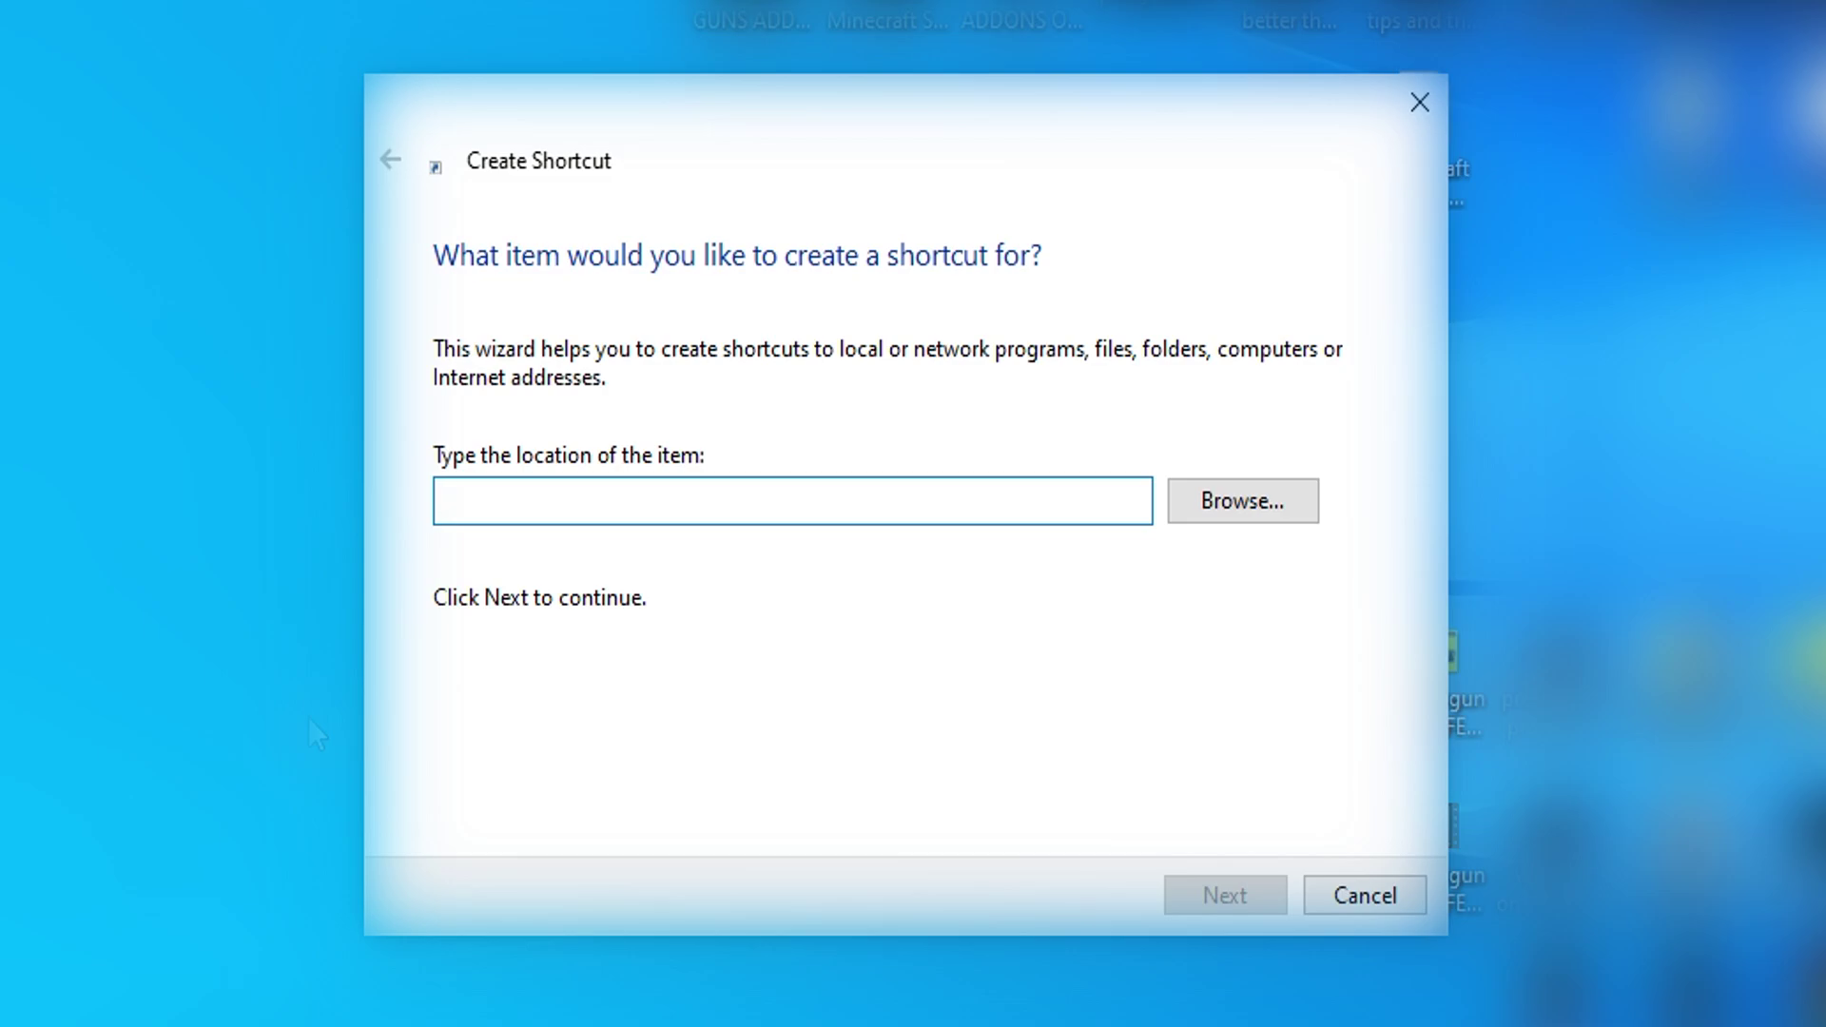
type("minecraft:?Editor=true")
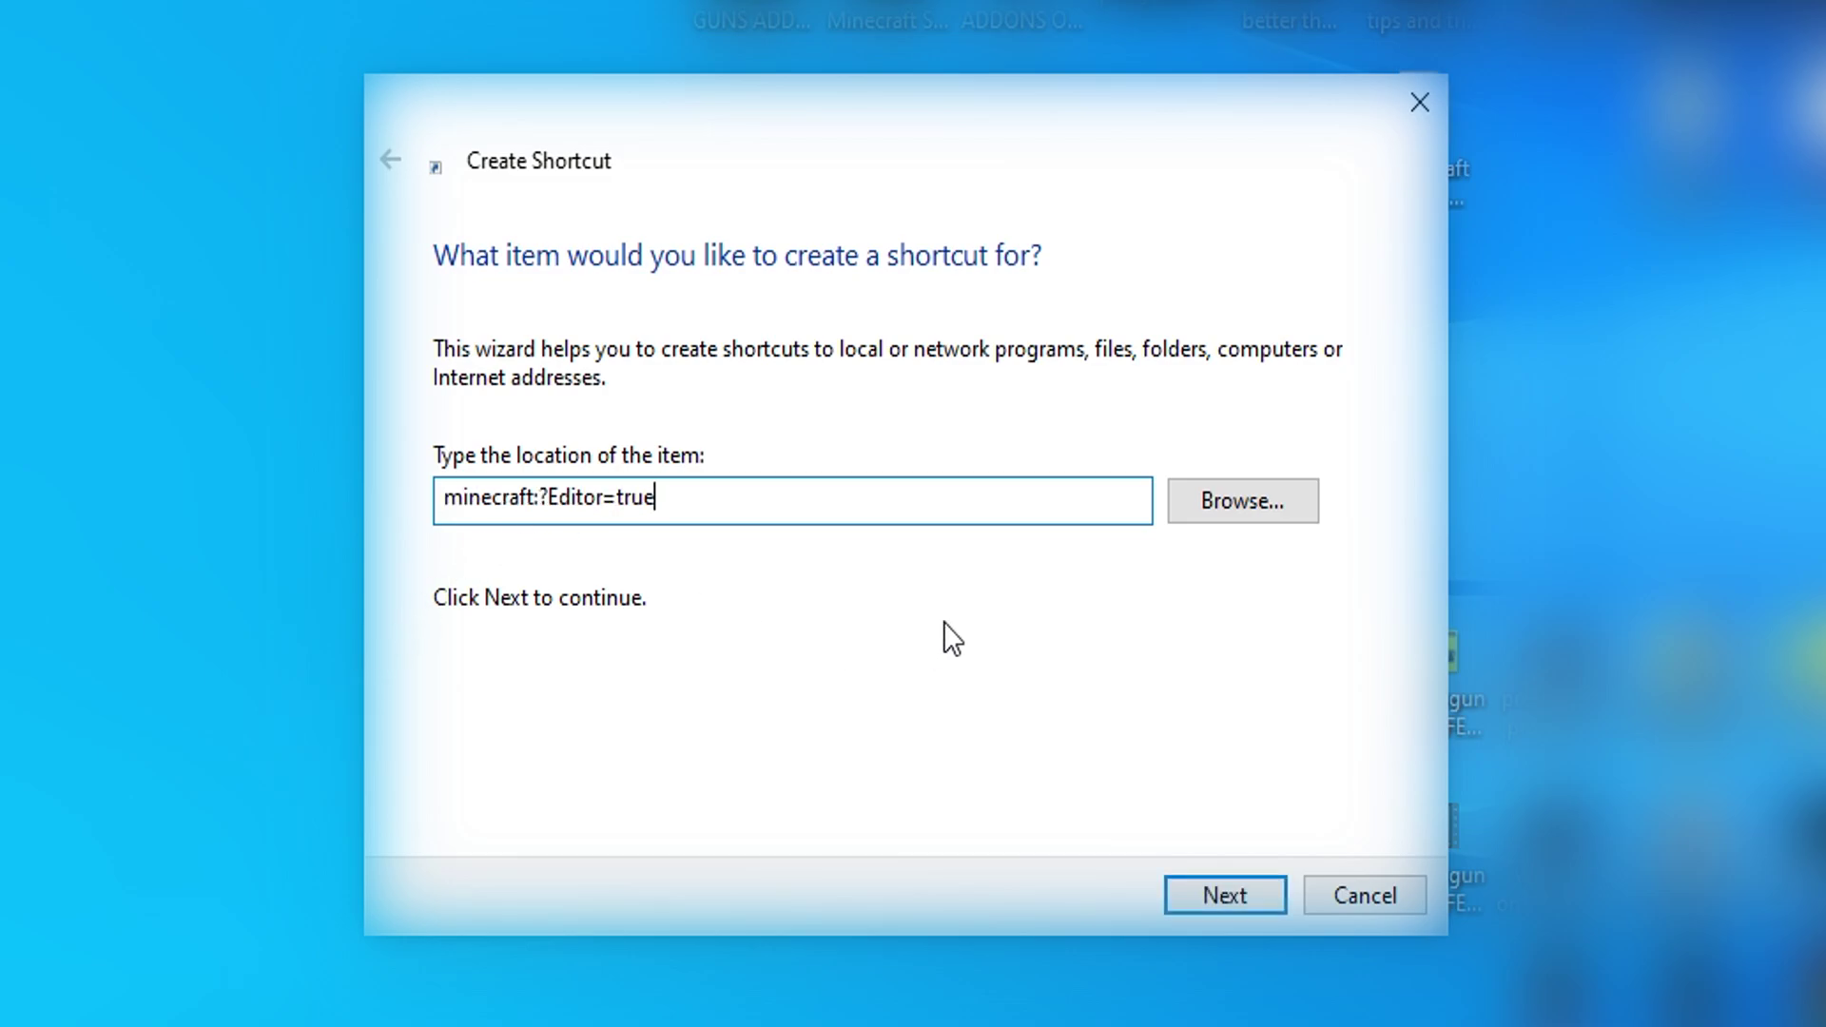
key("Return")
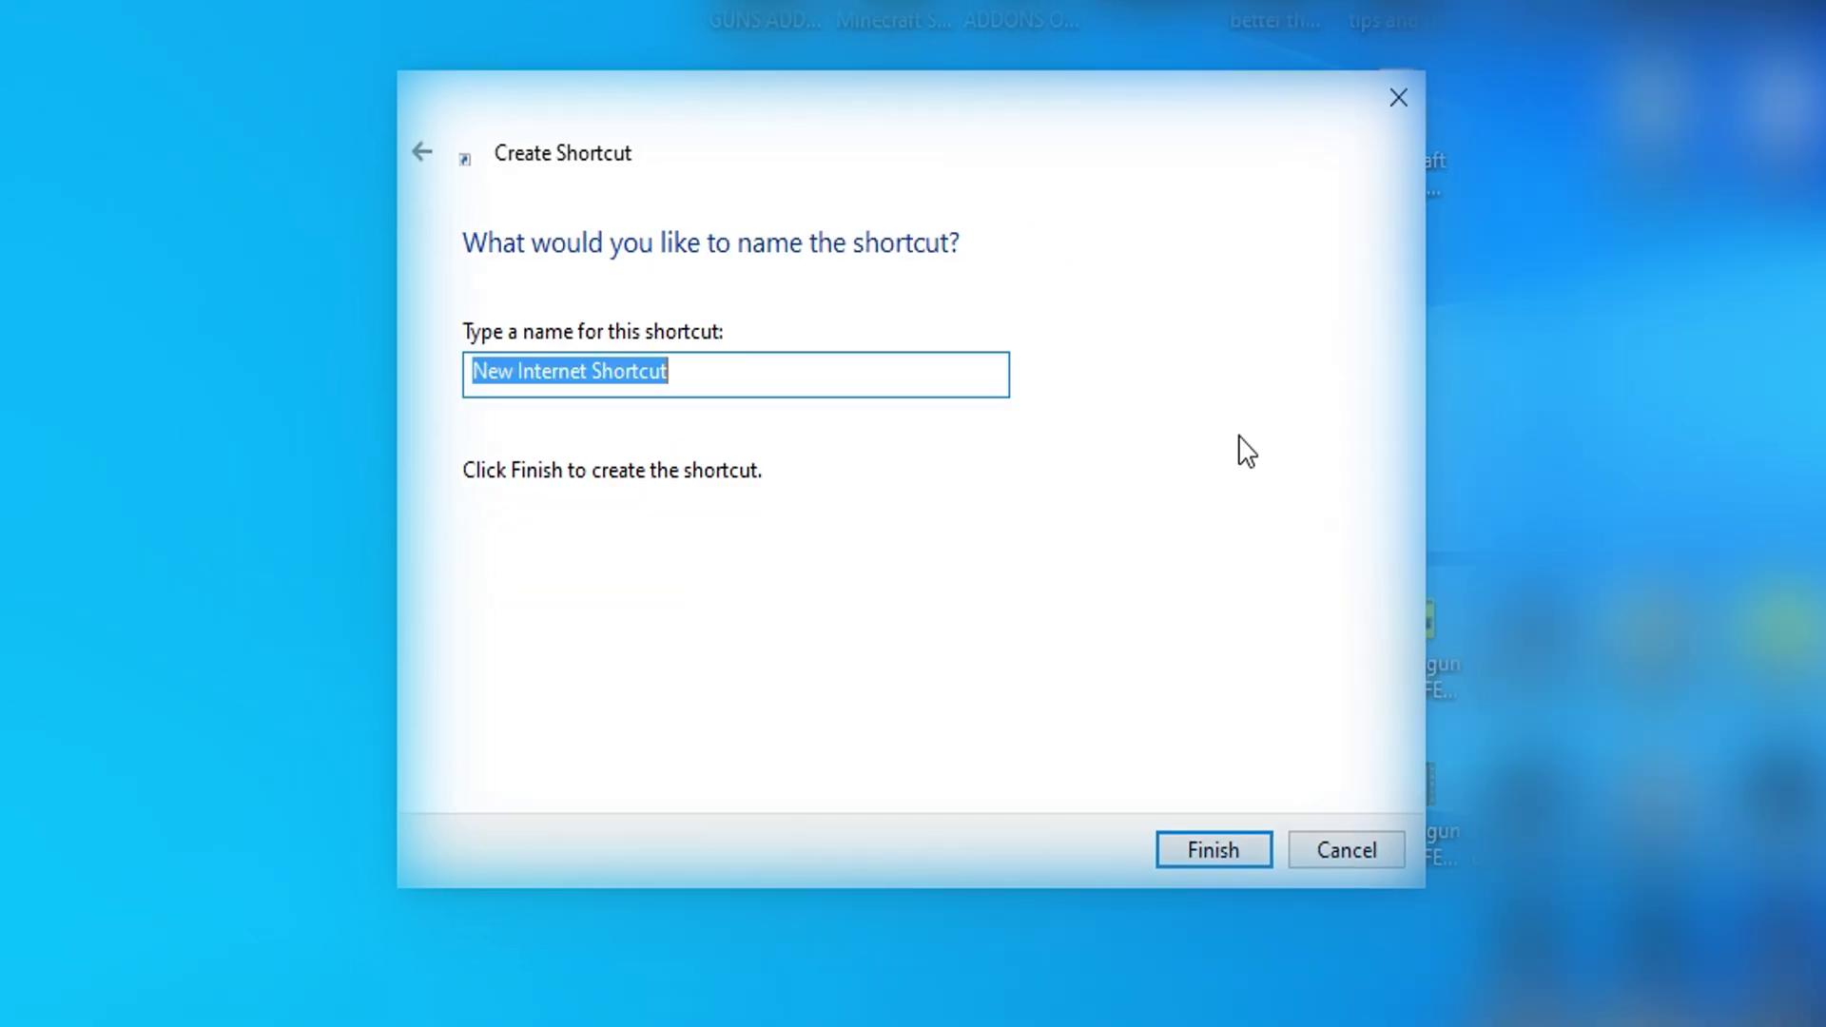
key("BackSpace")
type("Minecraft Editor Mode")
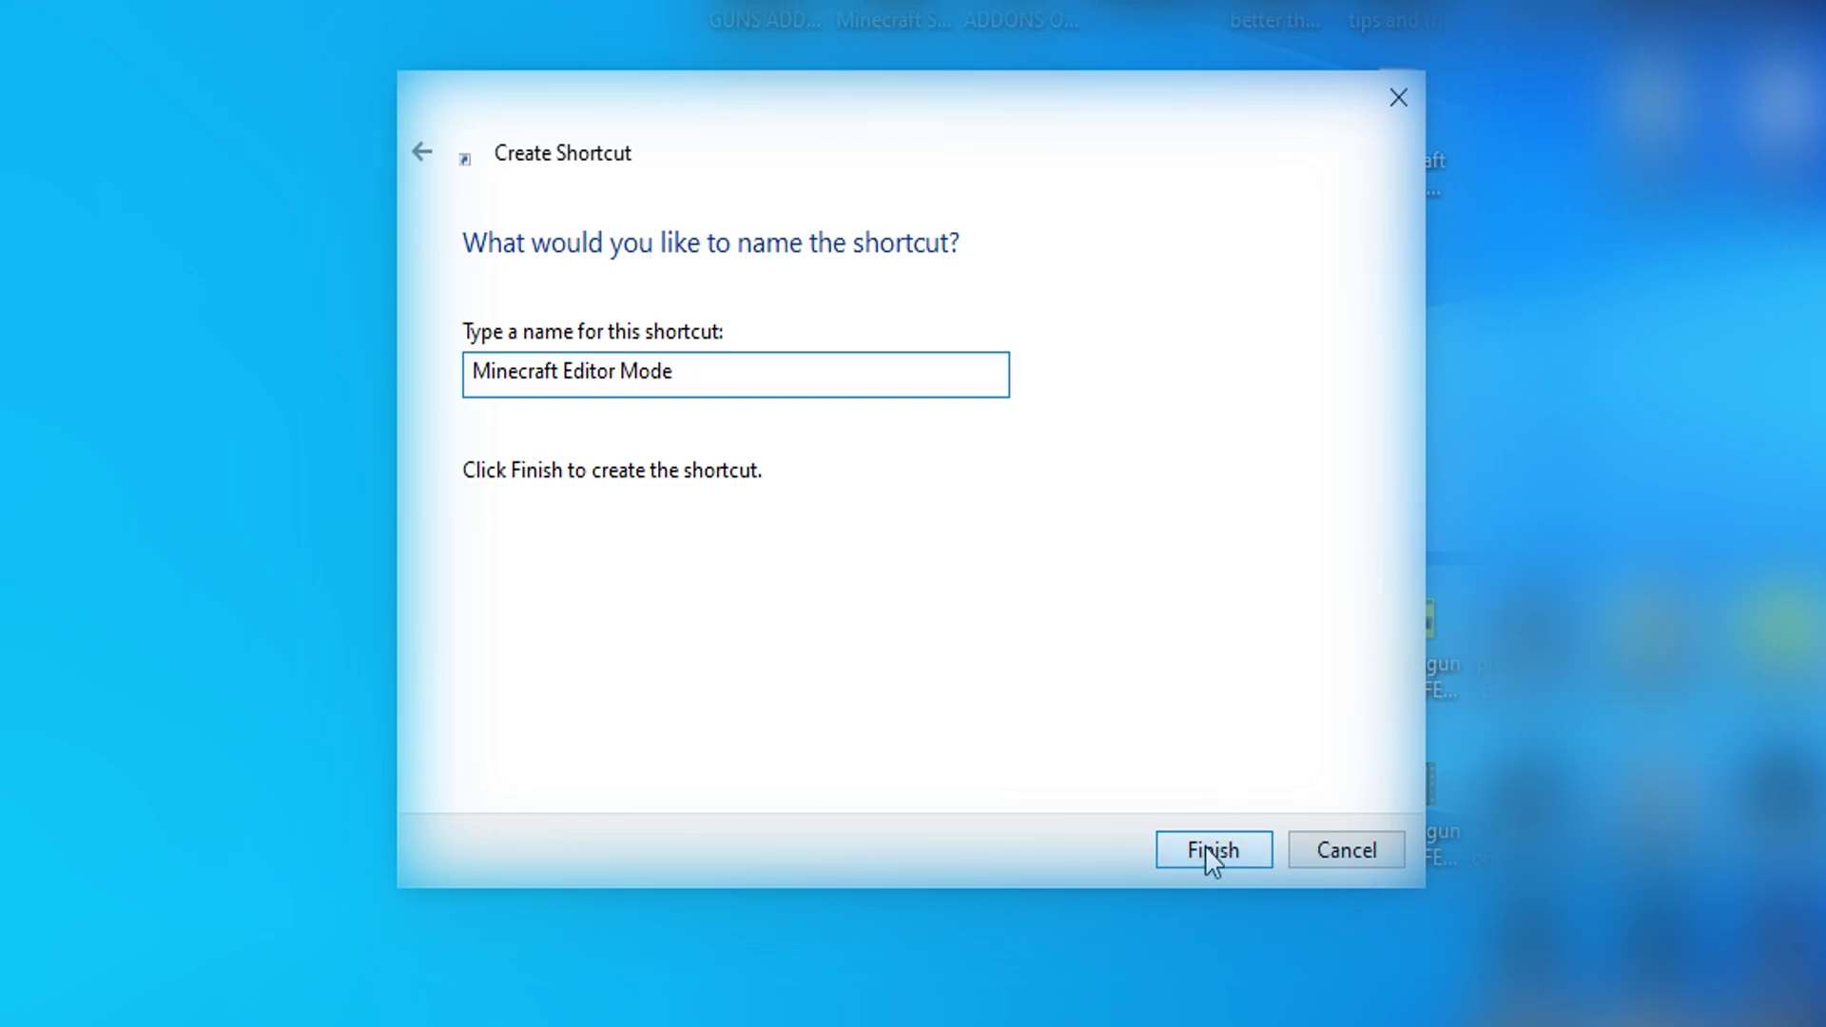
left_click(1206, 846)
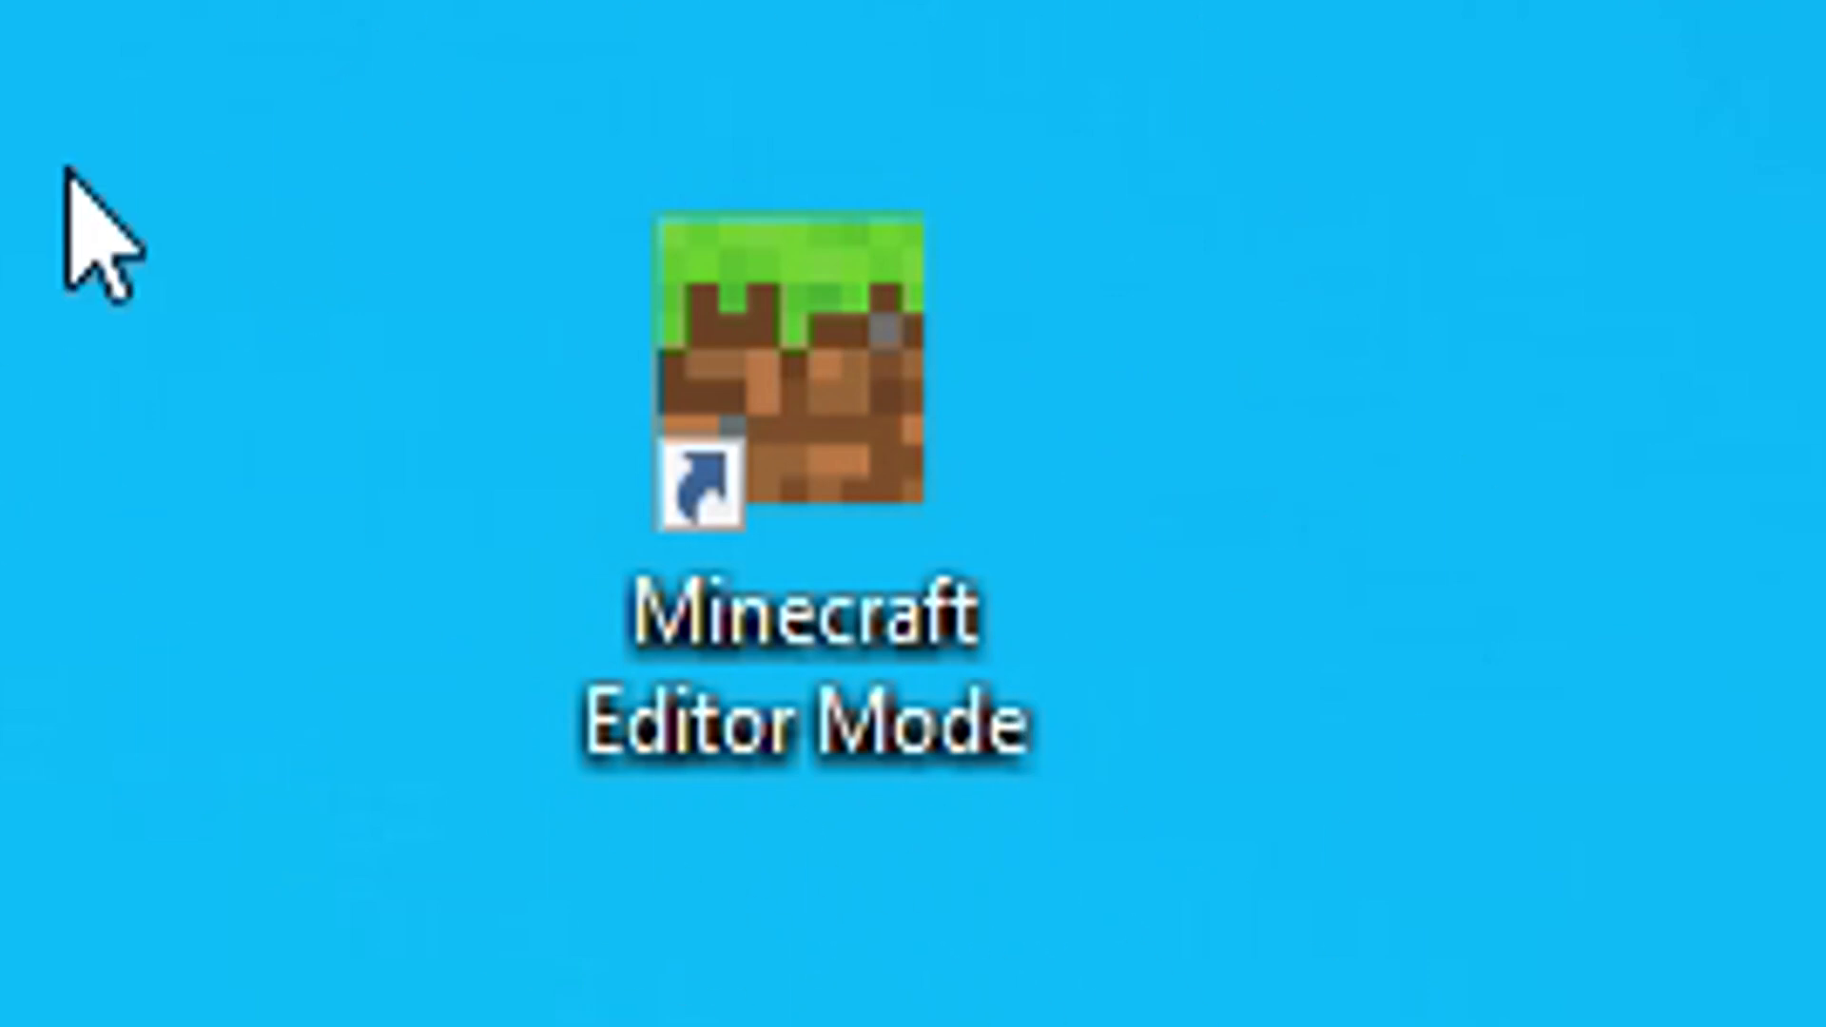
Launch the Minecraft Editor Mode shortcut to reach the Editor Projects screen
double_click(751, 440)
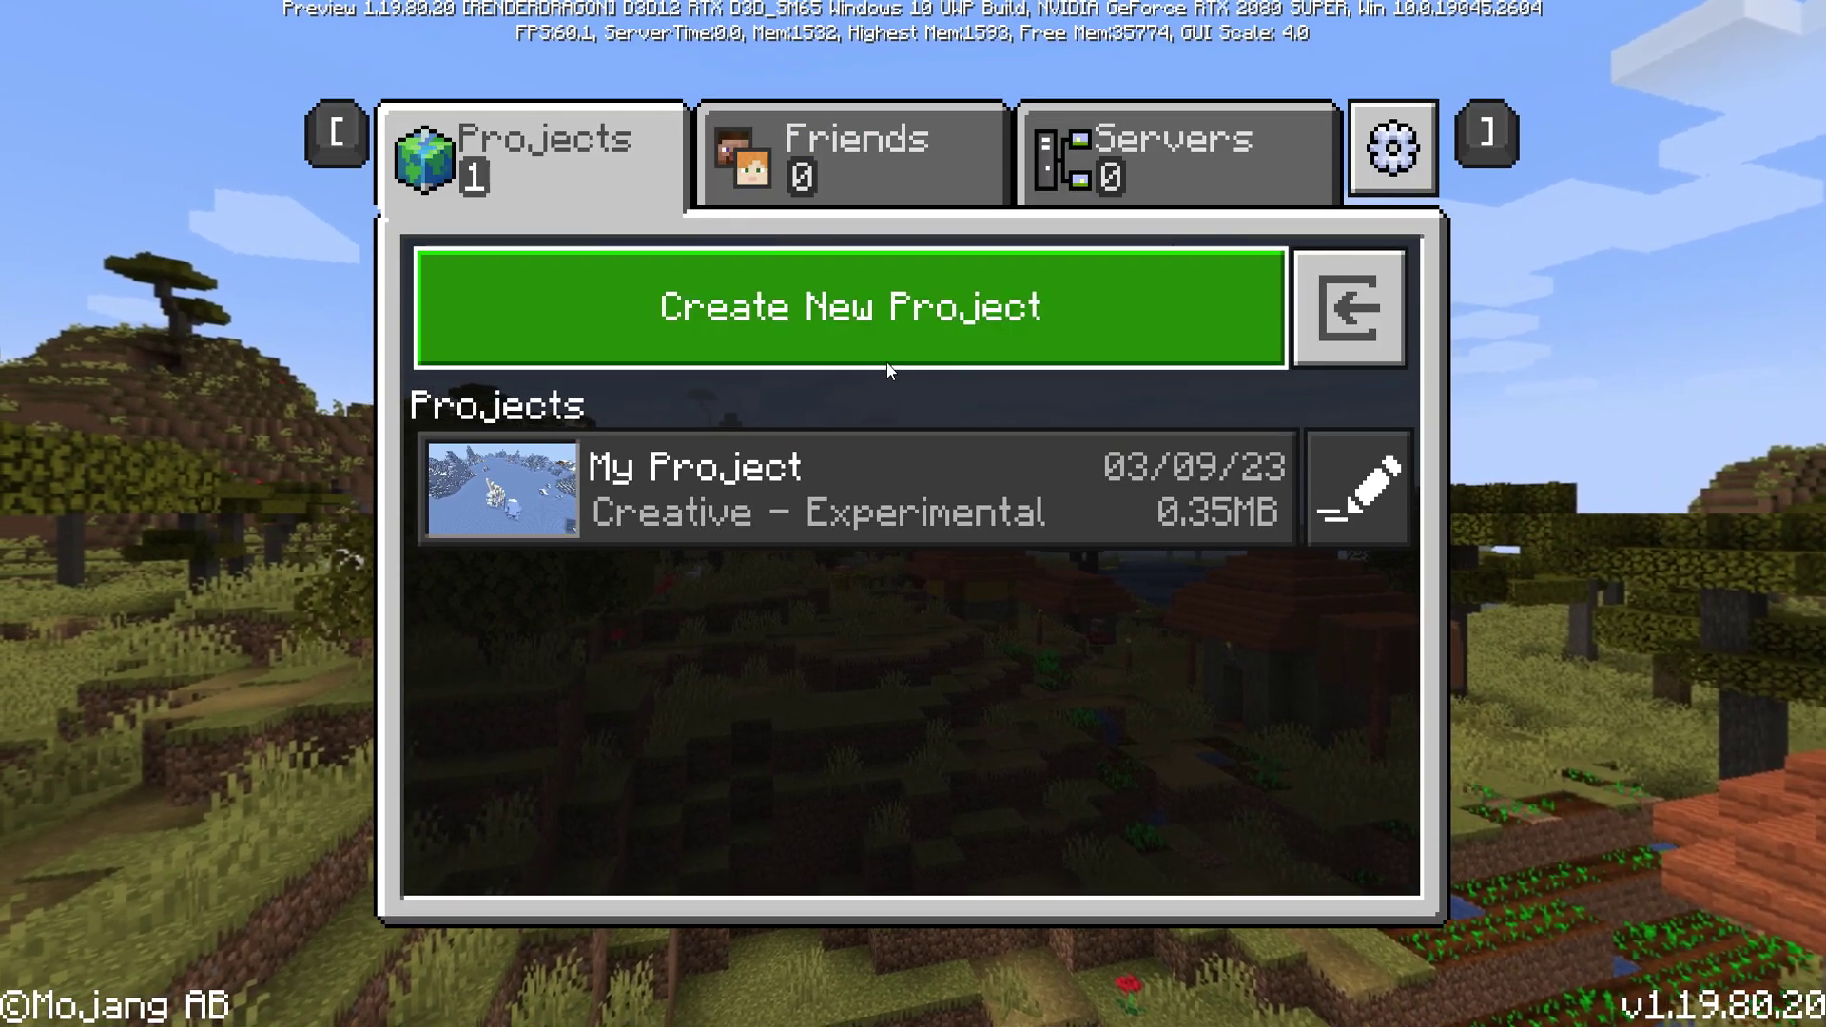
Create a new Editor project with Creative game mode
left_click(886, 346)
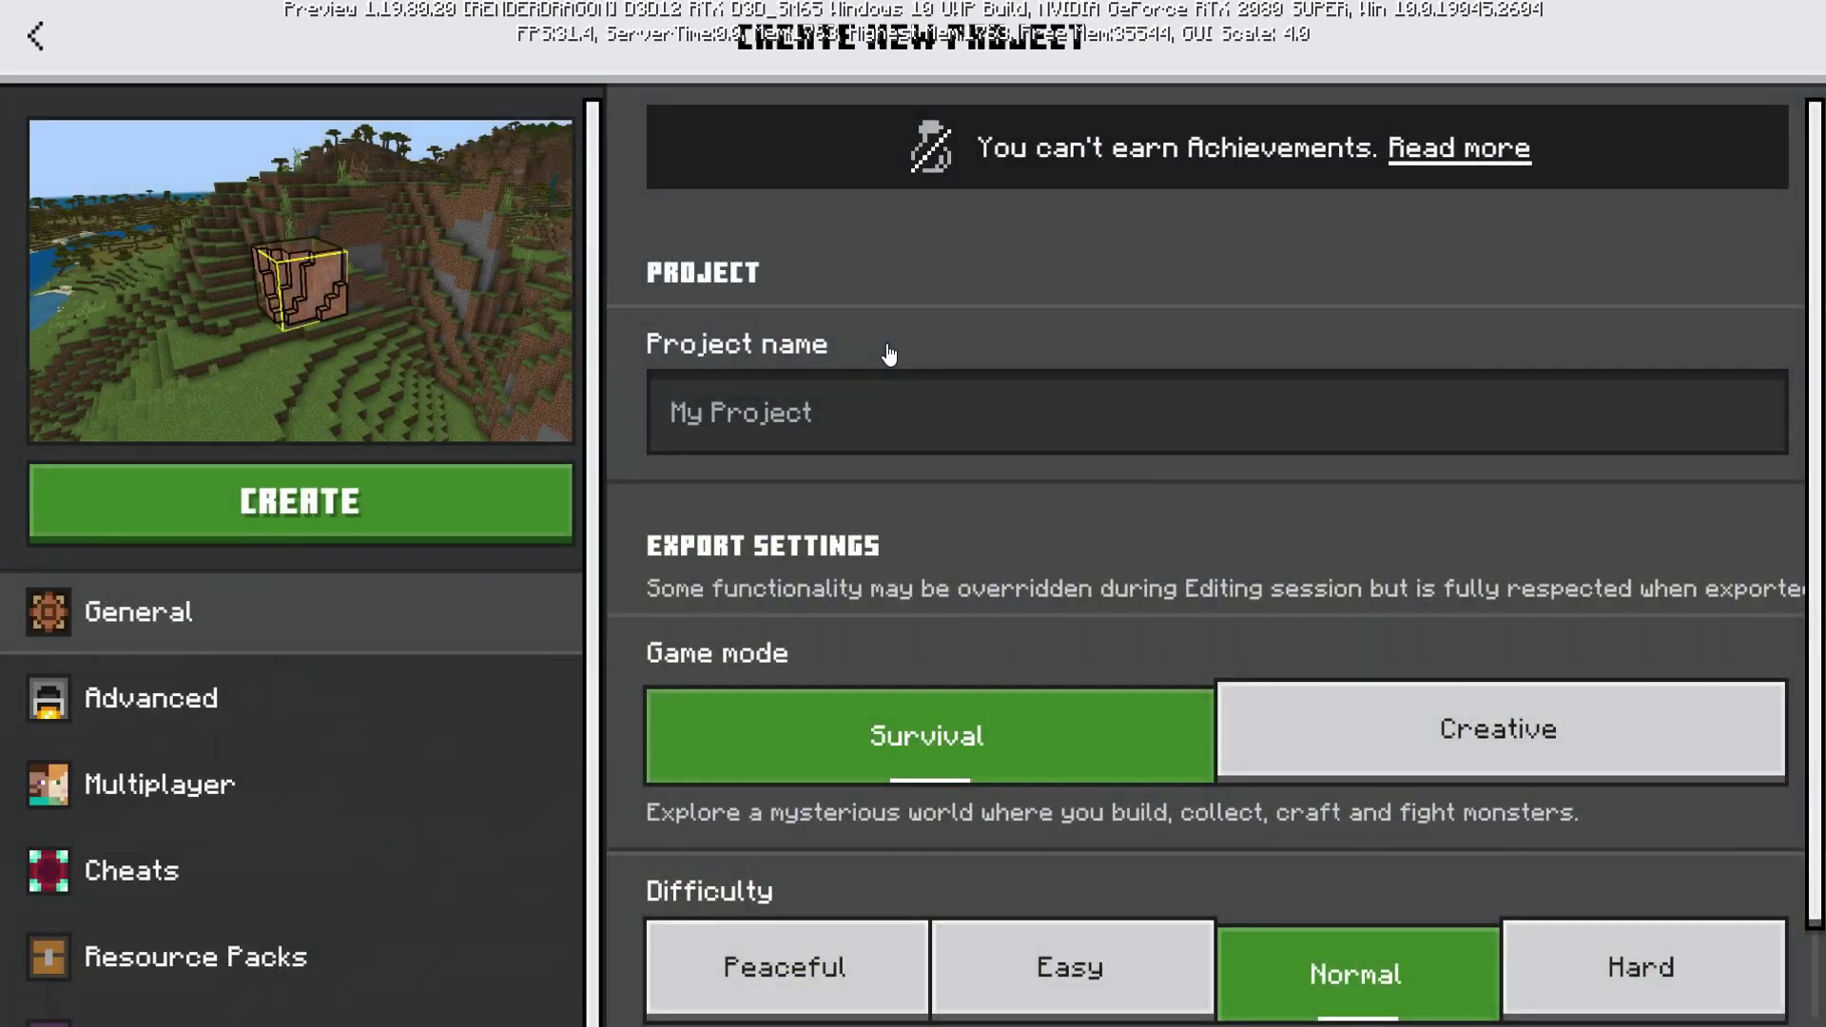
left_click(1317, 732)
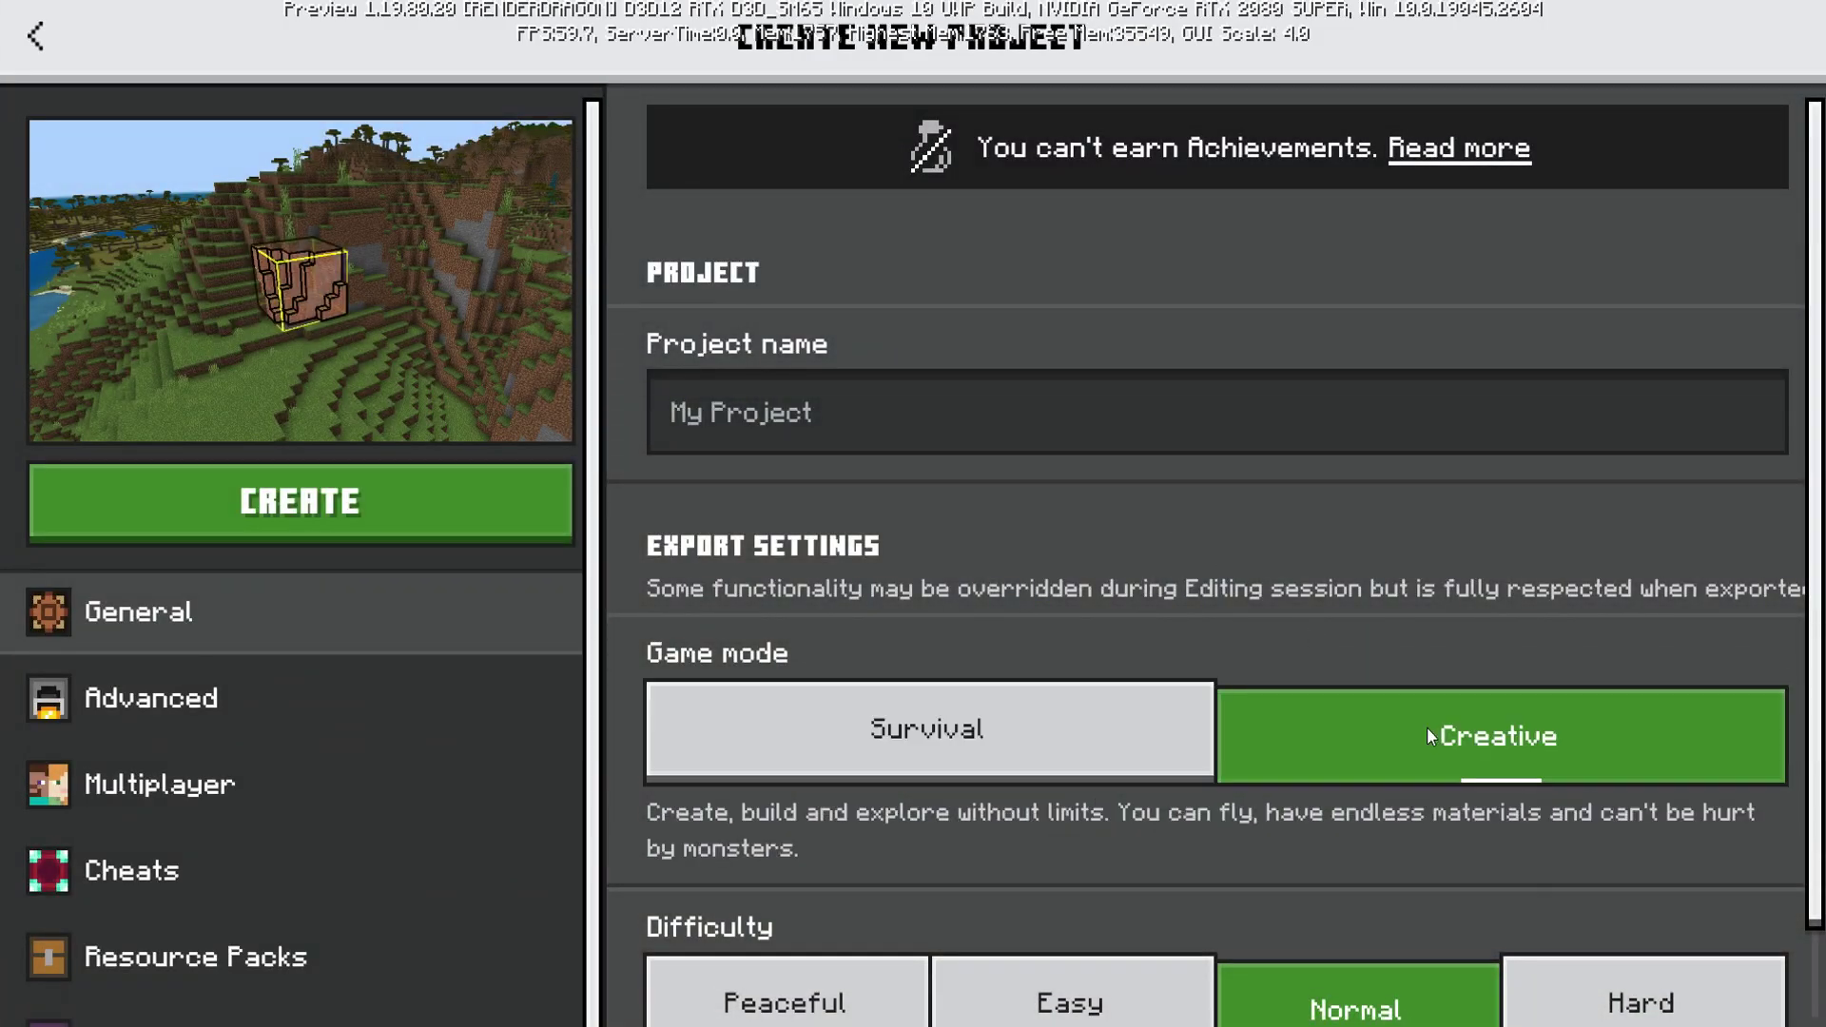
left_click(298, 511)
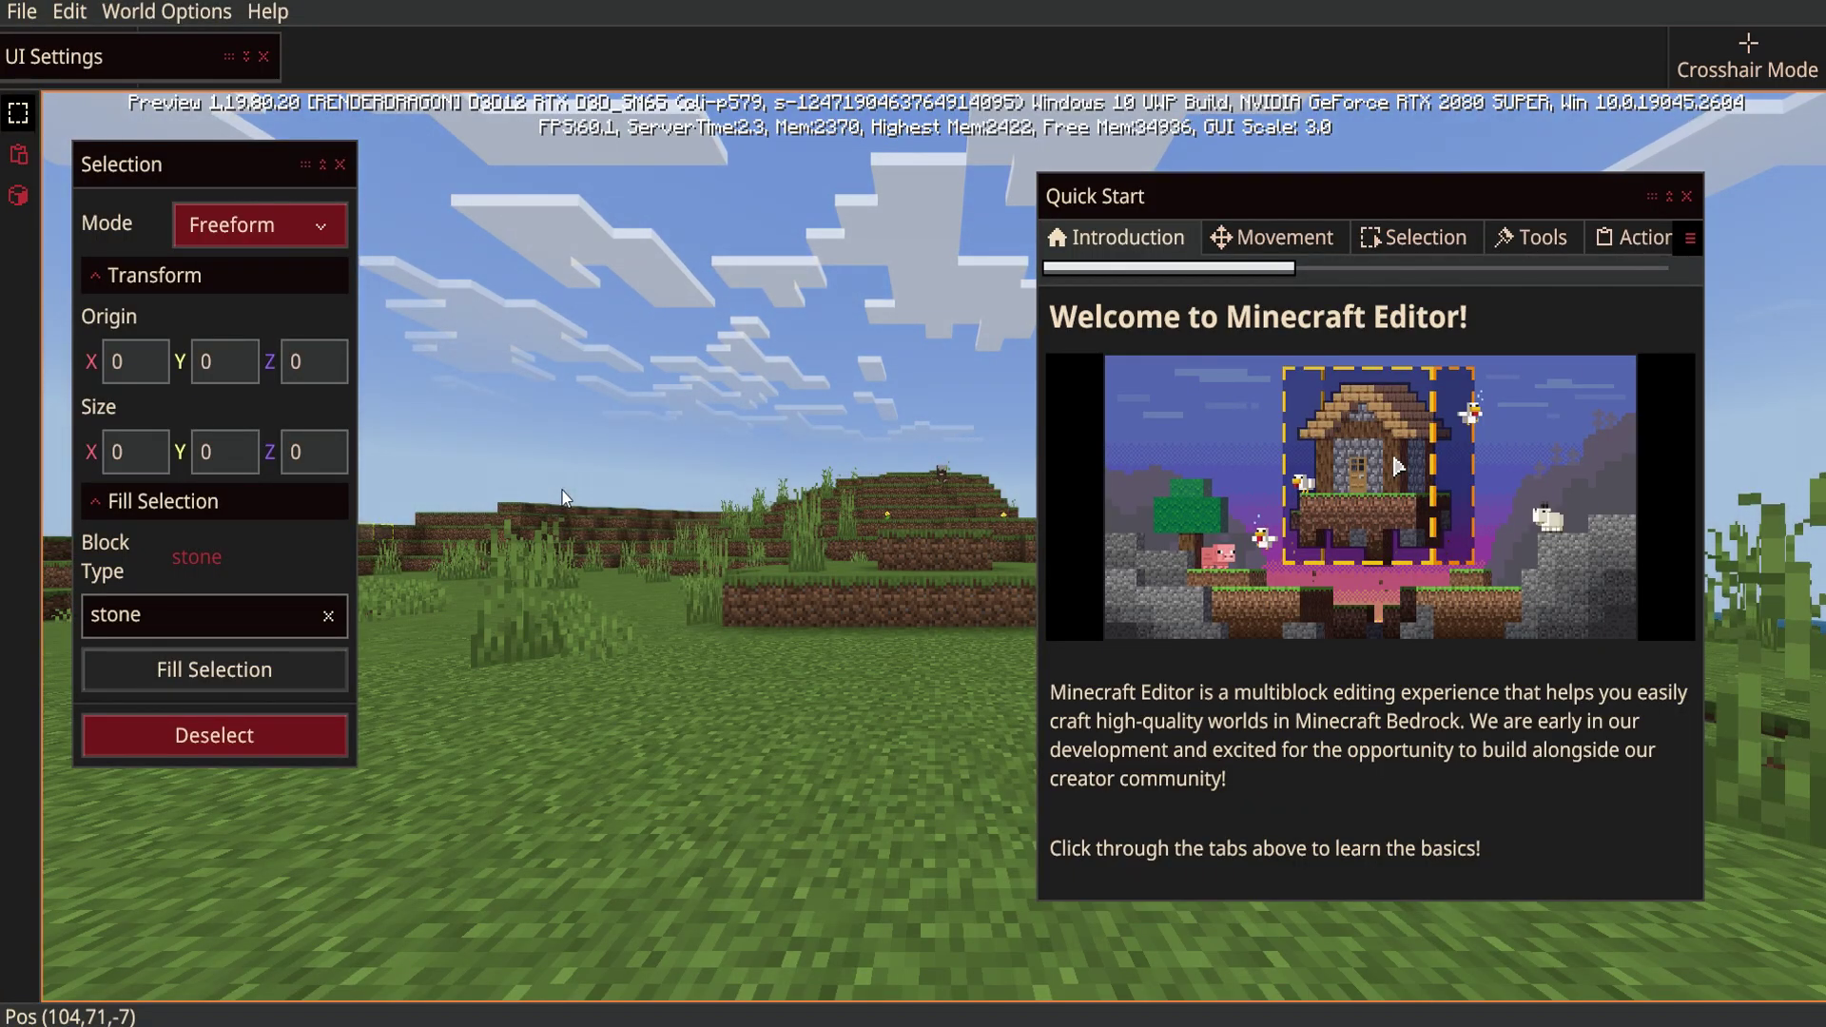
Paint stone walls with a size-11 brush, then fly up above the hillside
left_click(19, 196)
left_click_drag(283, 266, 293, 266)
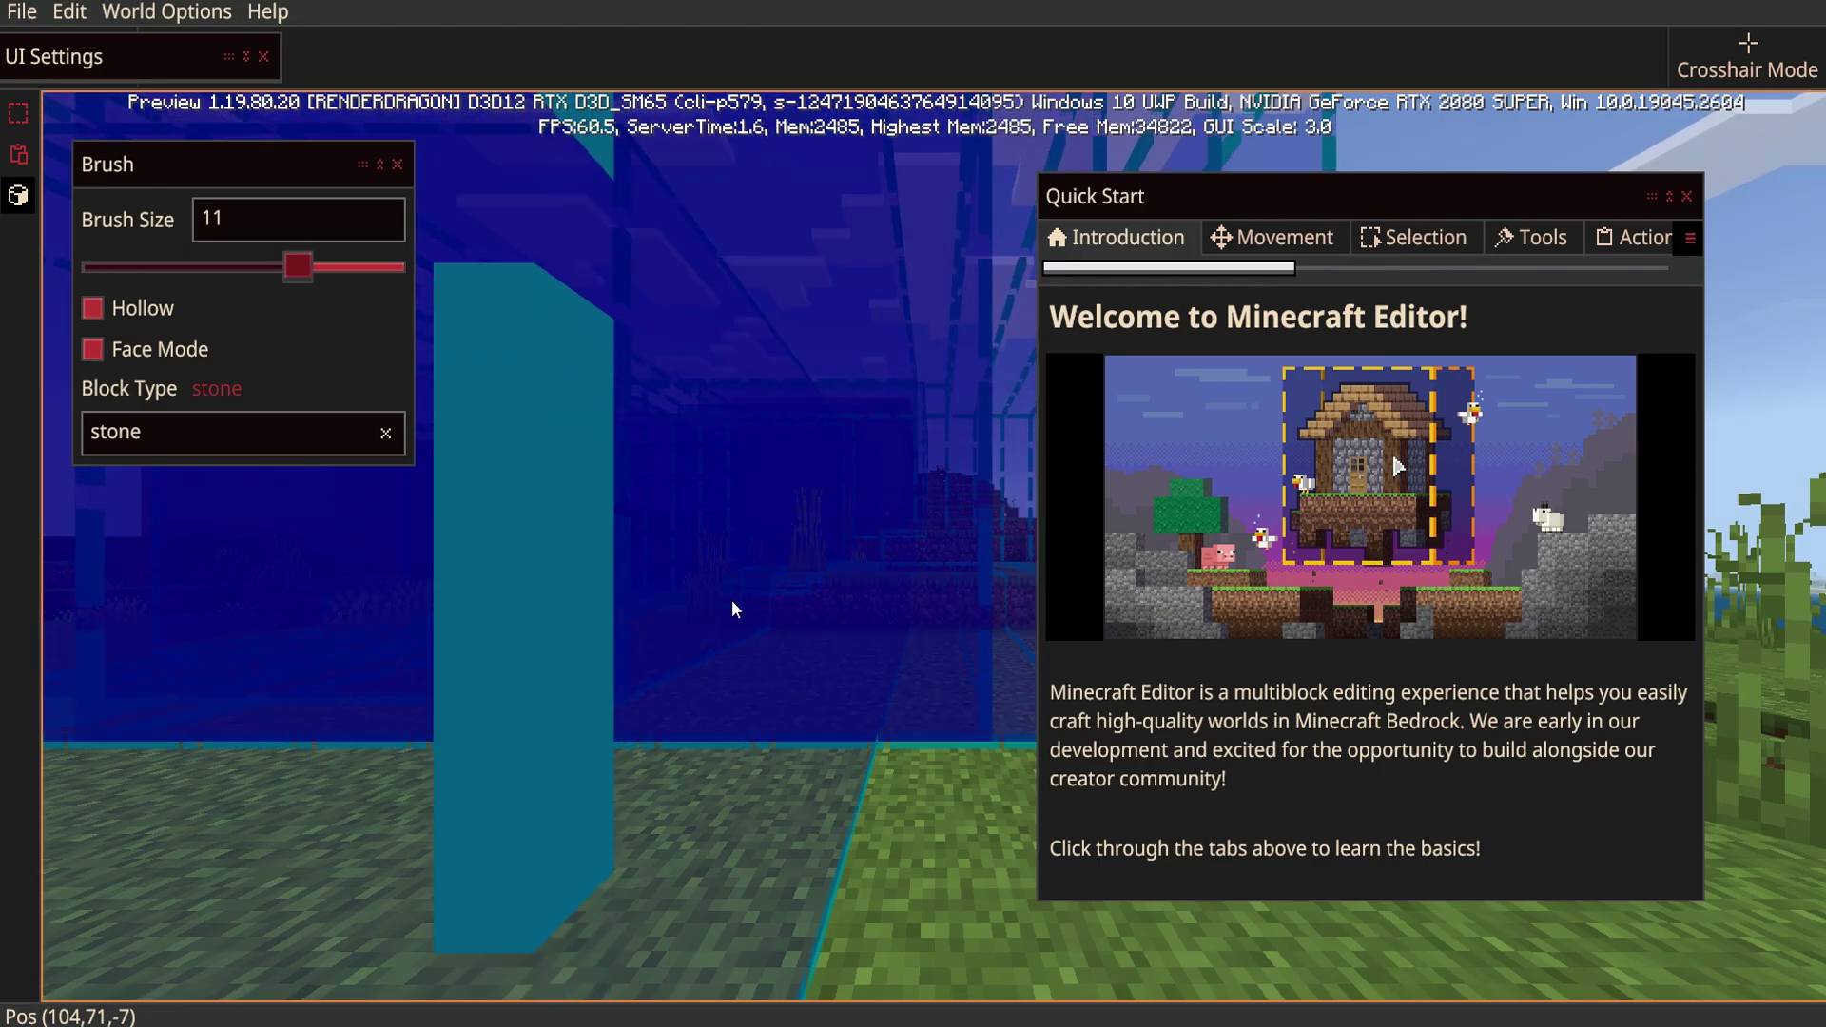
left_click(698, 607)
key("ctrl+Tab")
key("s")
key("space")
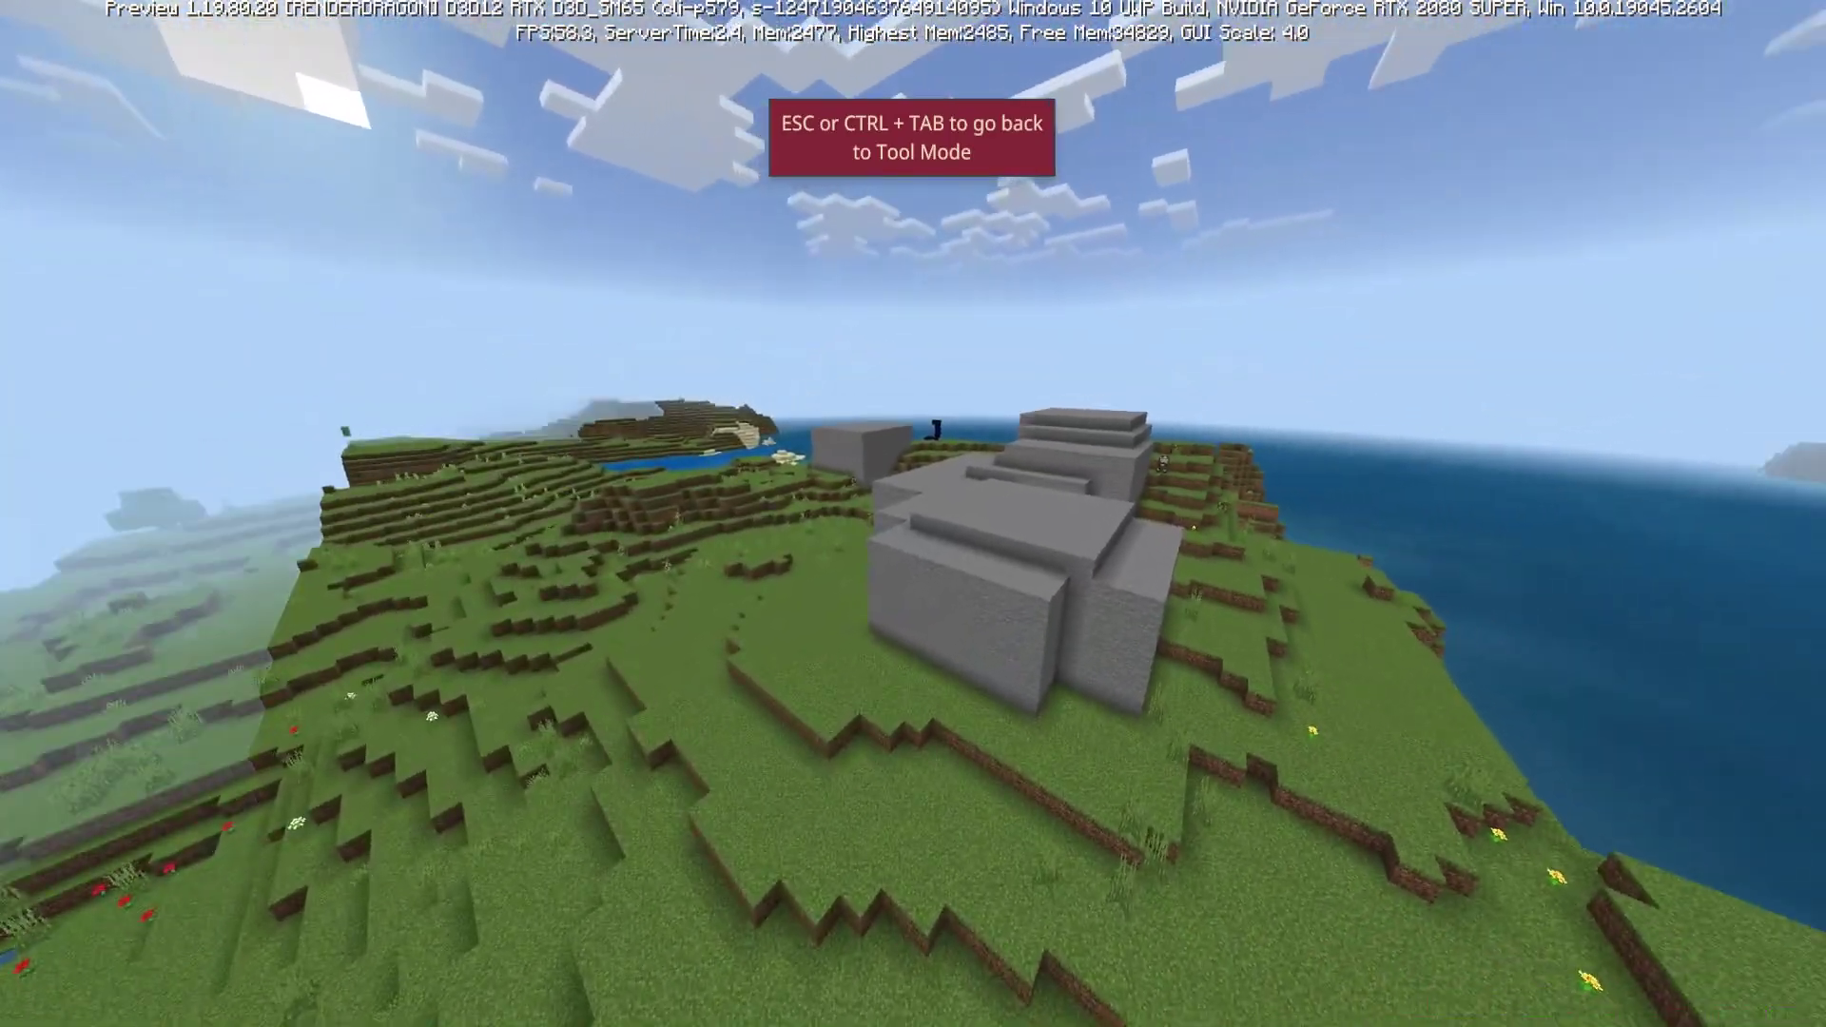
Change the brush block type to air and carve a pit into the terrain
key("ctrl+Tab")
left_click(199, 435)
key("BackSpace")
key("BackSpace")
key("BackSpace")
key("BackSpace")
key("BackSpace")
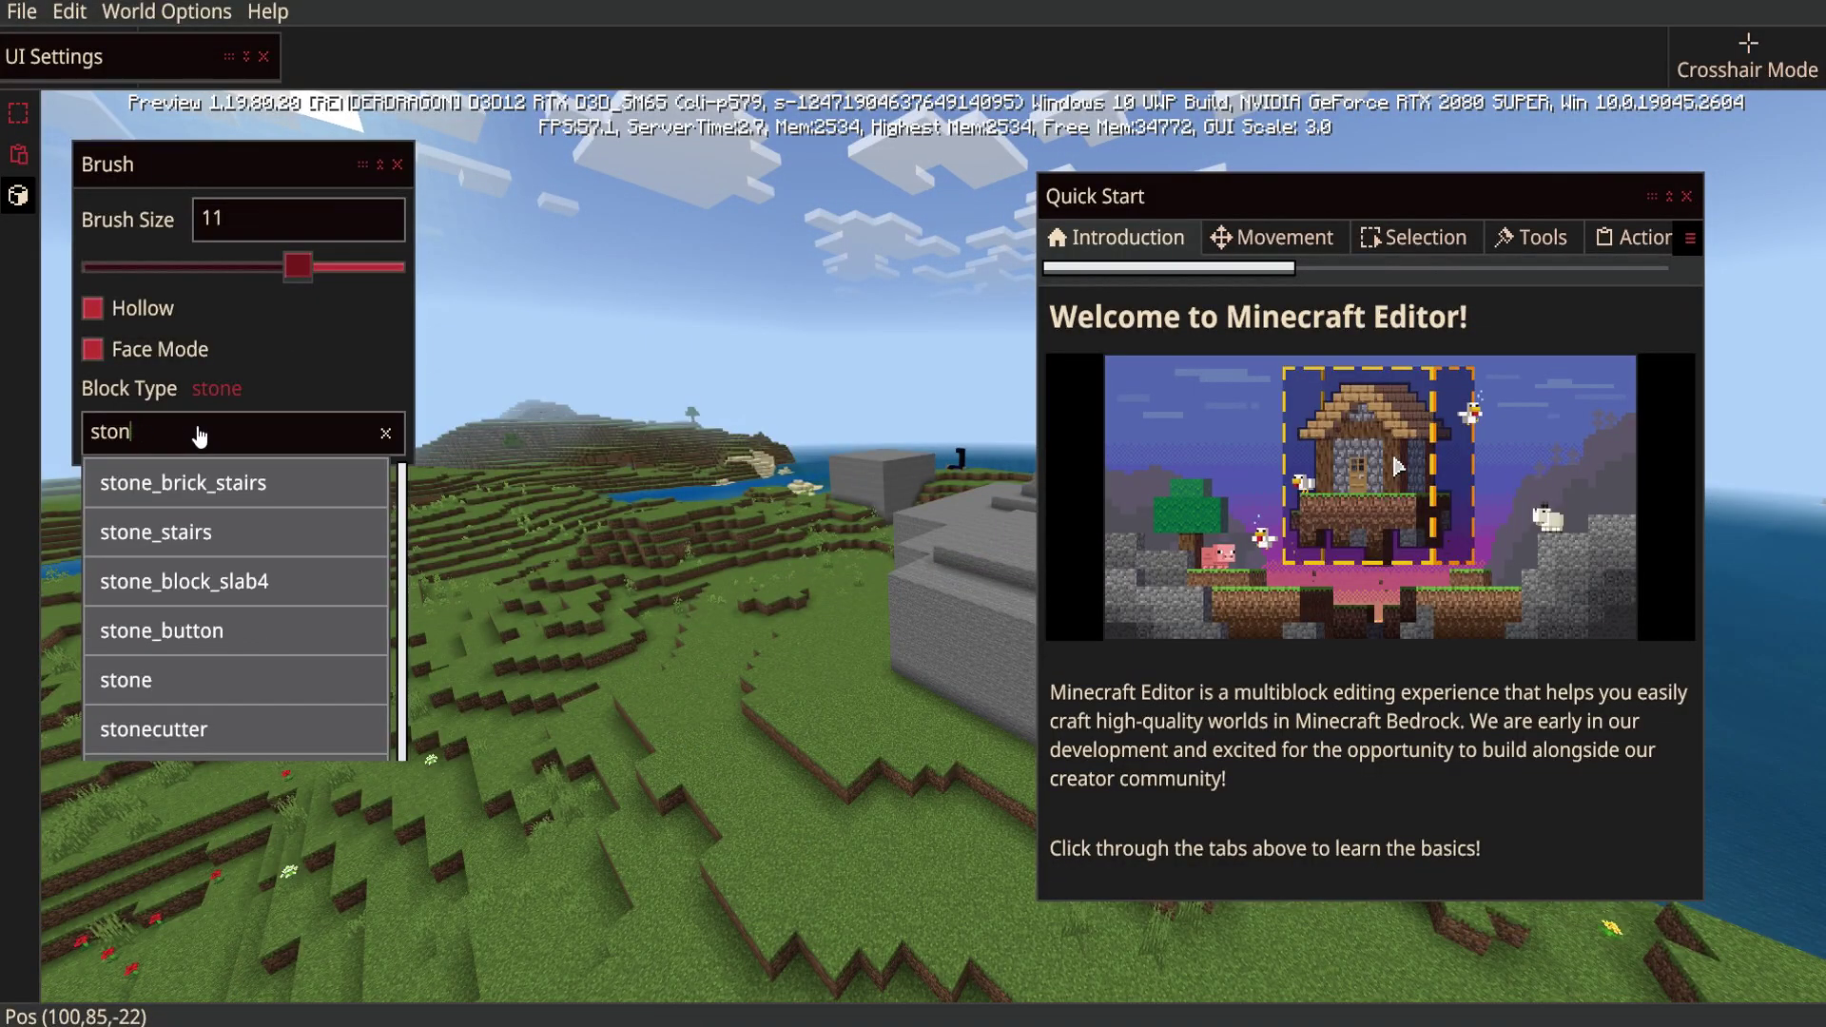
type("air")
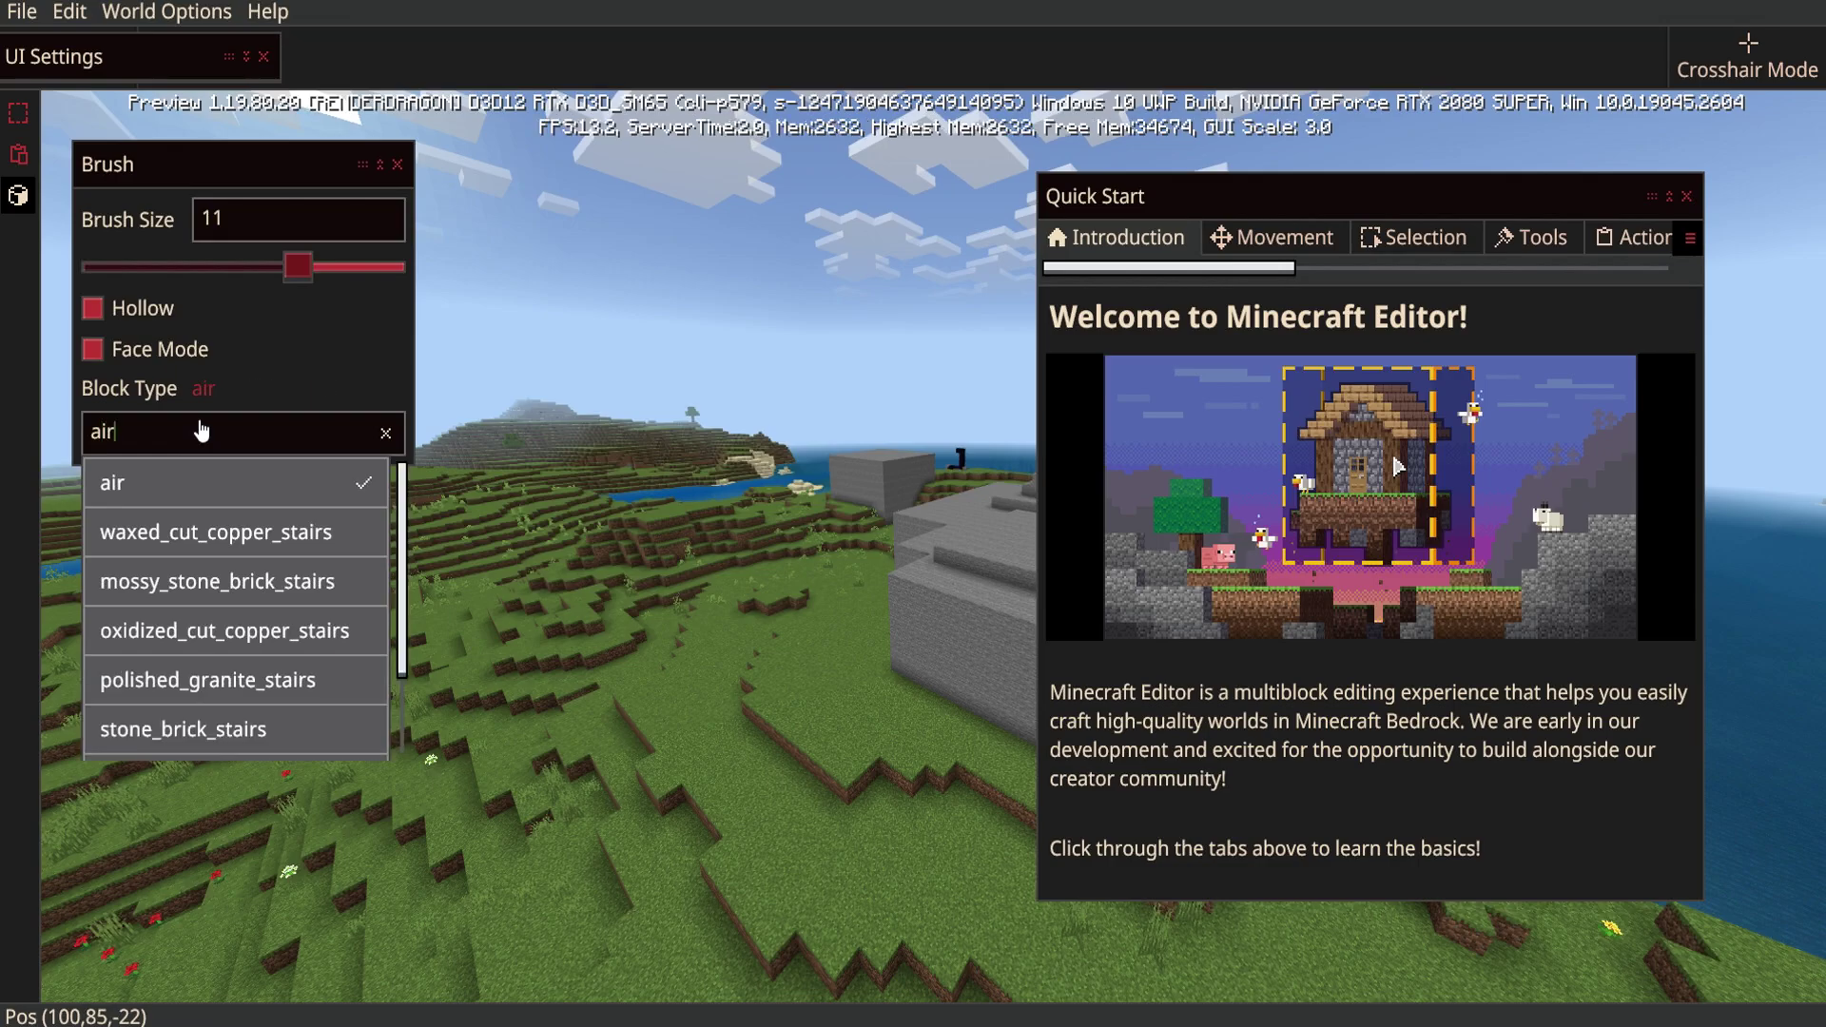
left_click(112, 482)
mouse_move(592, 609)
left_mouse_down()
mouse_move(618, 636)
mouse_move(192, 647)
mouse_move(729, 629)
mouse_move(361, 502)
mouse_move(790, 586)
mouse_move(684, 742)
mouse_move(628, 789)
left_mouse_up()
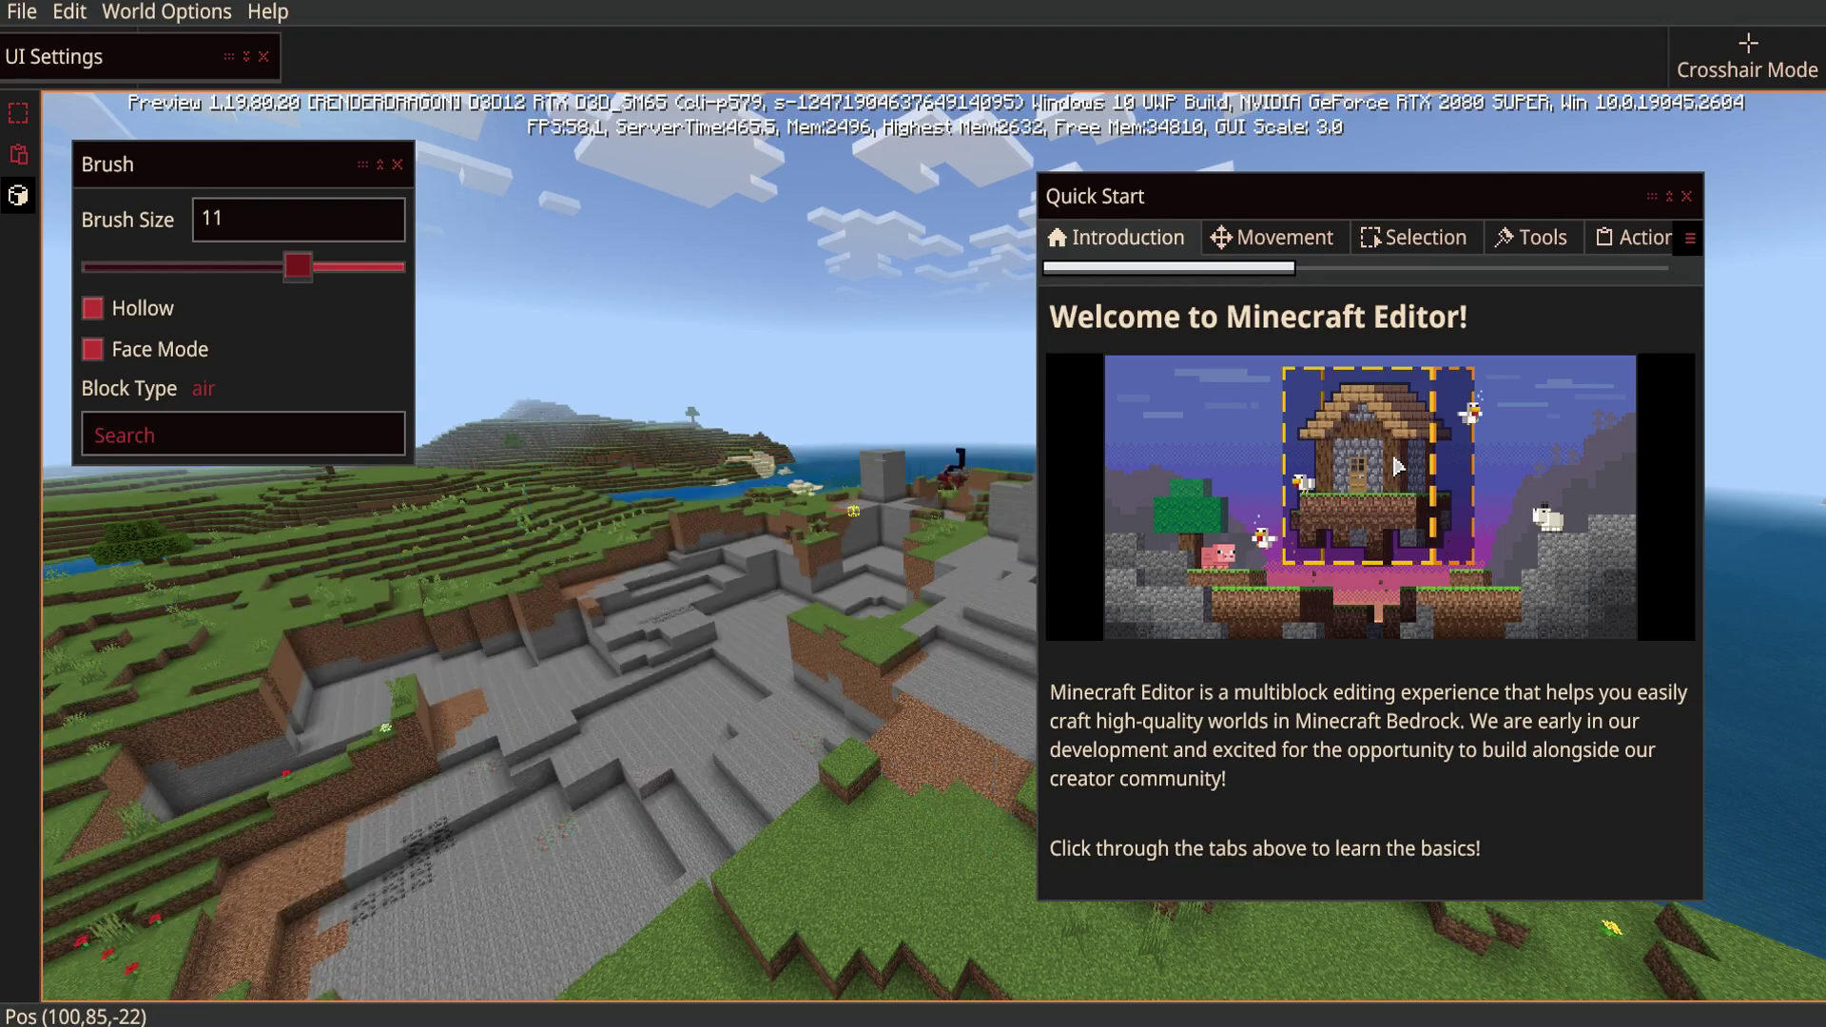